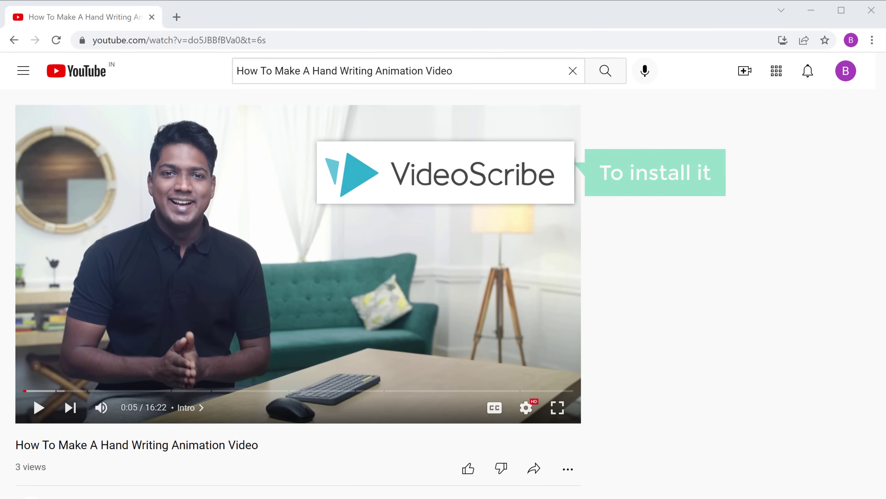
Open the wl.tools/videoscribe link from the YouTube video's description.
scroll(222, 483, "down", 3)
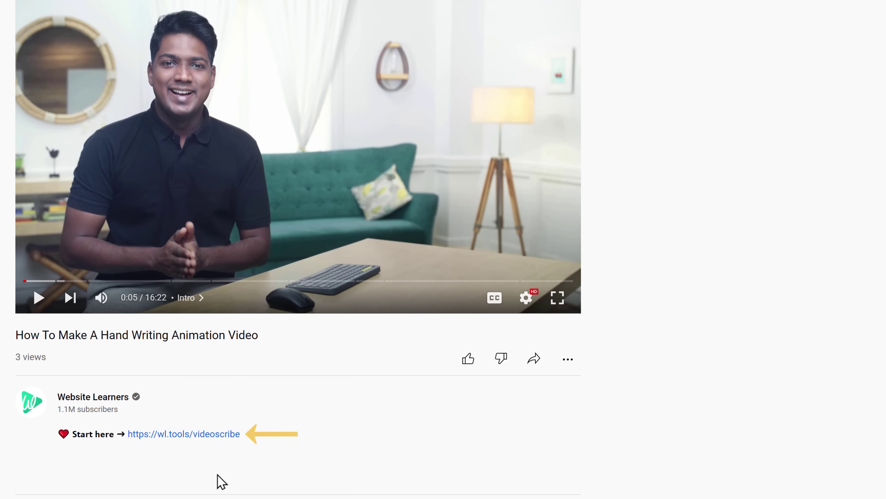
left_click(213, 437)
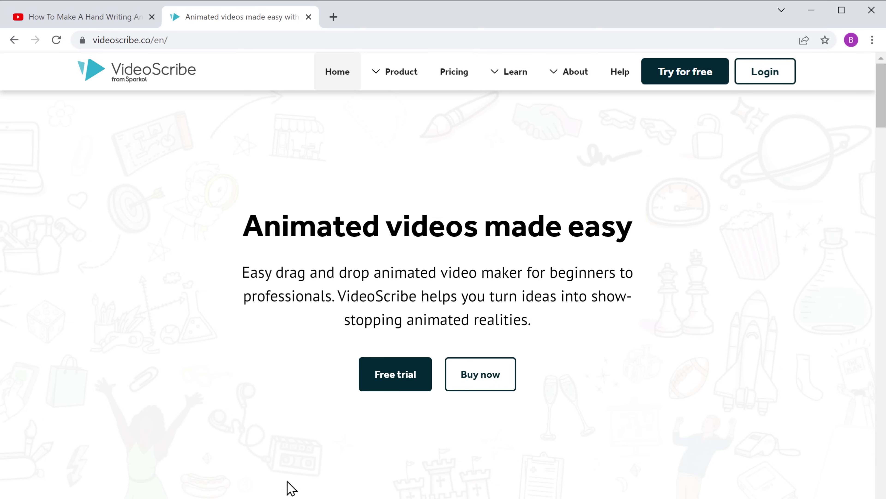
Sign up for a VideoScribe free trial with your name, e-mail address and a password.
left_click(394, 383)
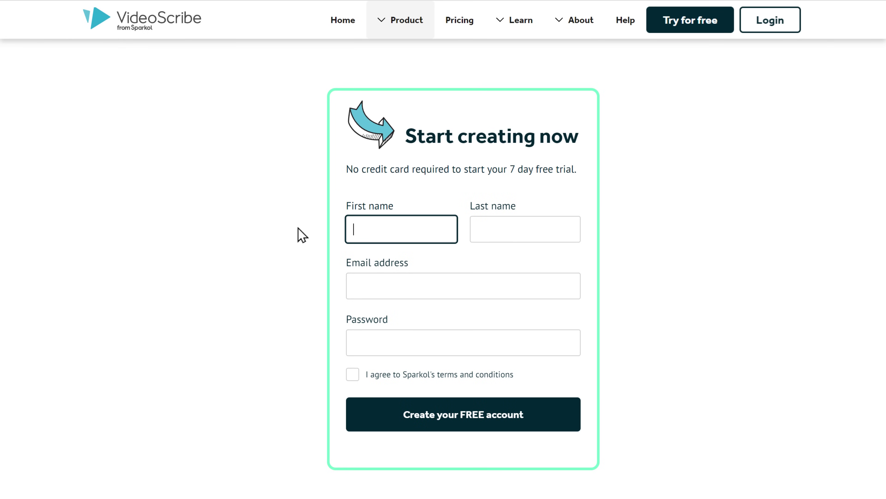
key("Tab")
type("Edsel")
key("Tab")
key("Tab")
type("********")
key("Tab")
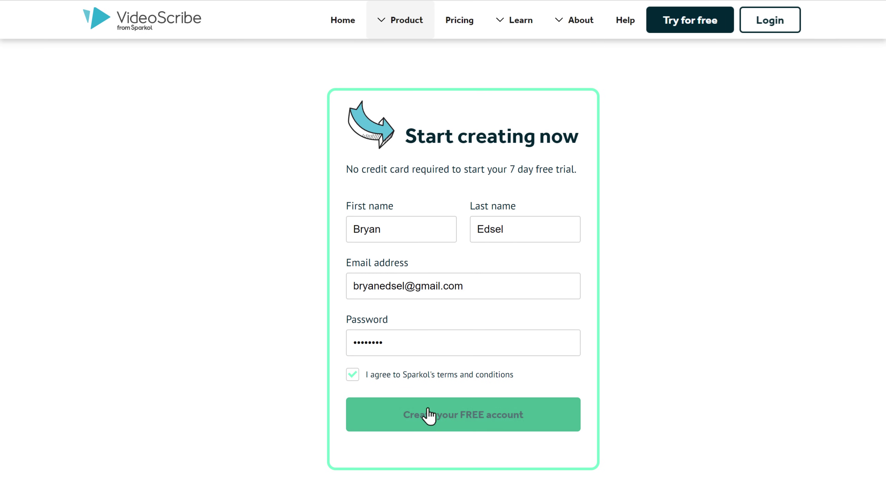
left_click(462, 422)
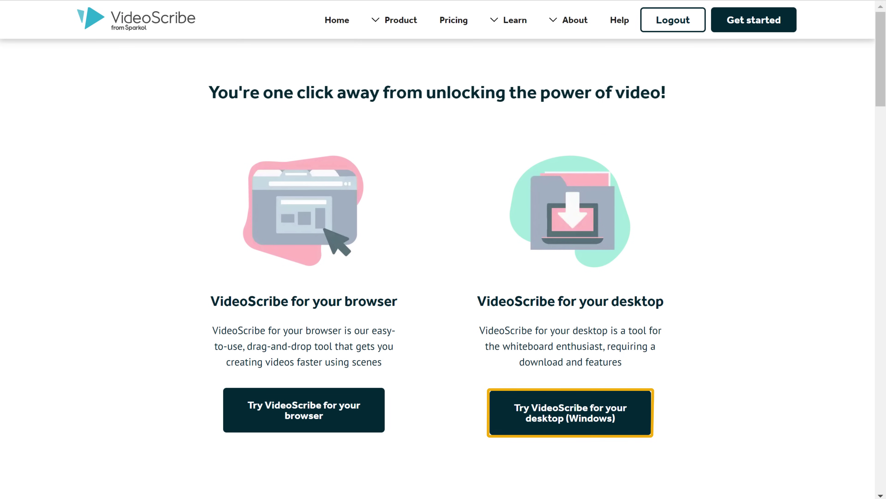
Download the Windows desktop installer VideoScribe.msi and run it.
left_click(575, 426)
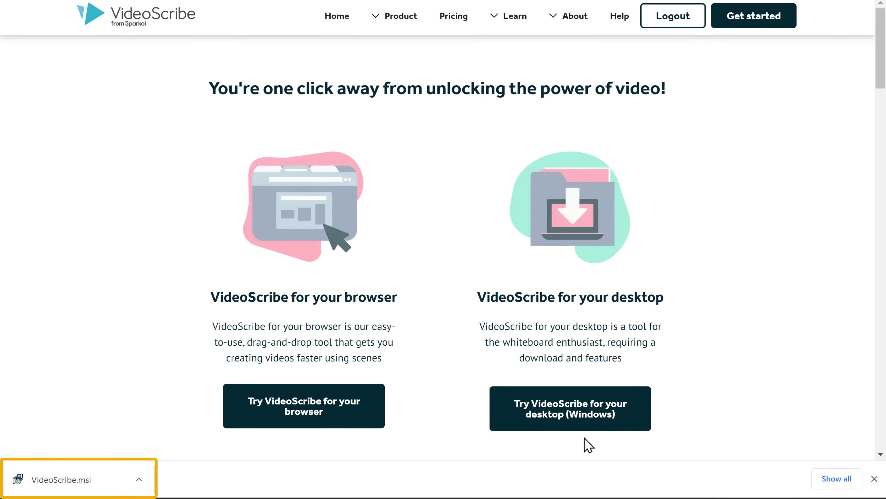
left_click(62, 484)
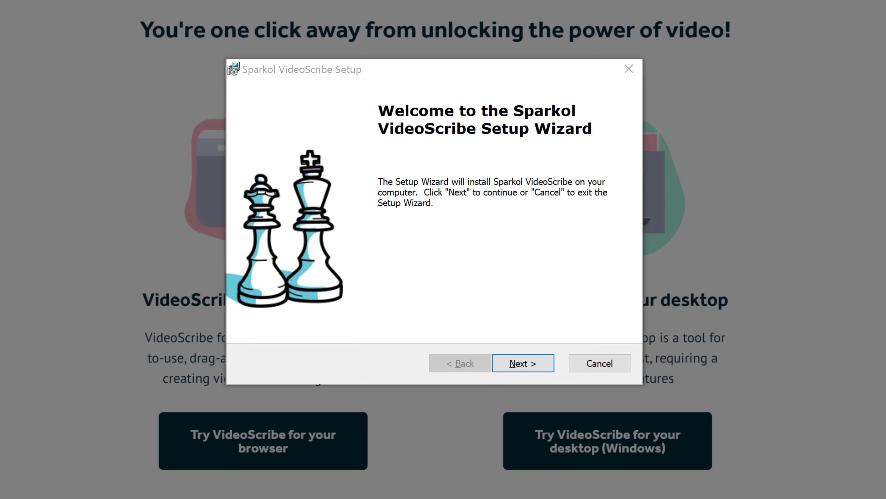
Install Sparkol VideoScribe to the default folder and launch it when setup finishes.
left_click(521, 368)
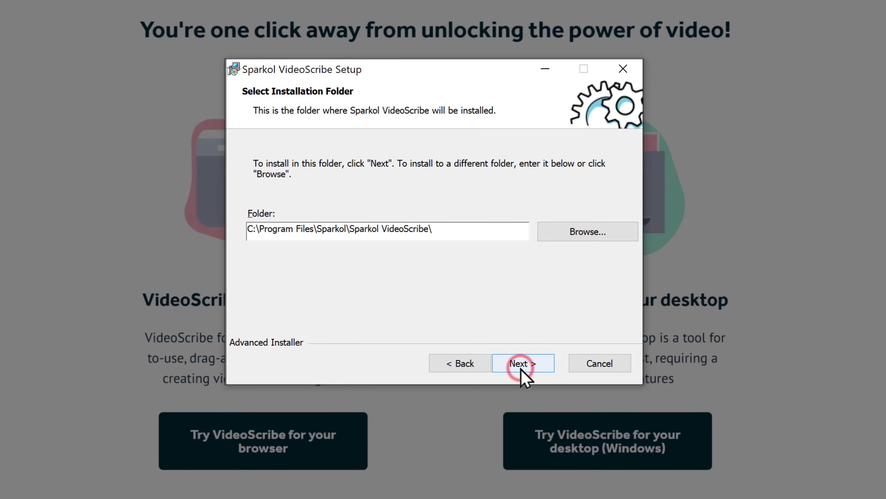
left_click(522, 367)
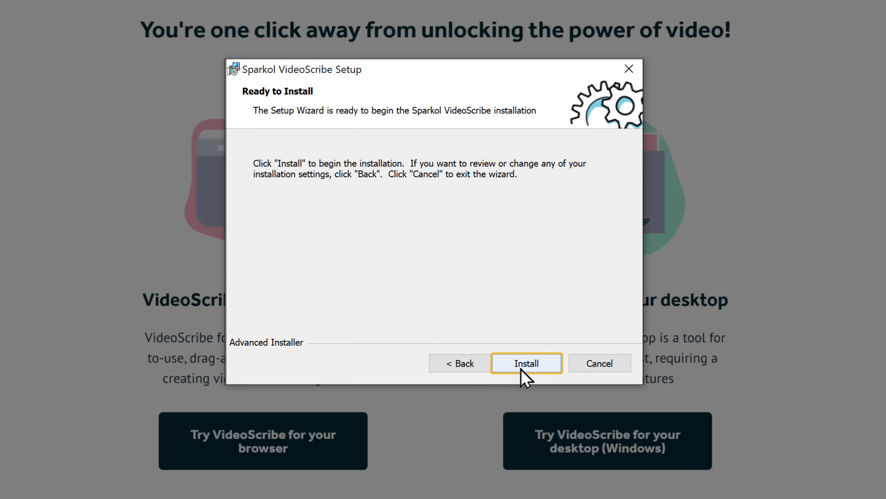
left_click(522, 368)
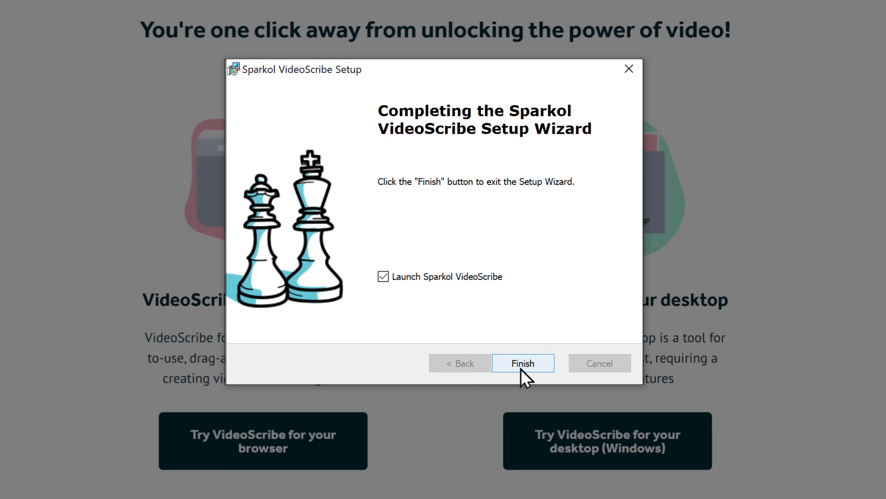
left_click(521, 366)
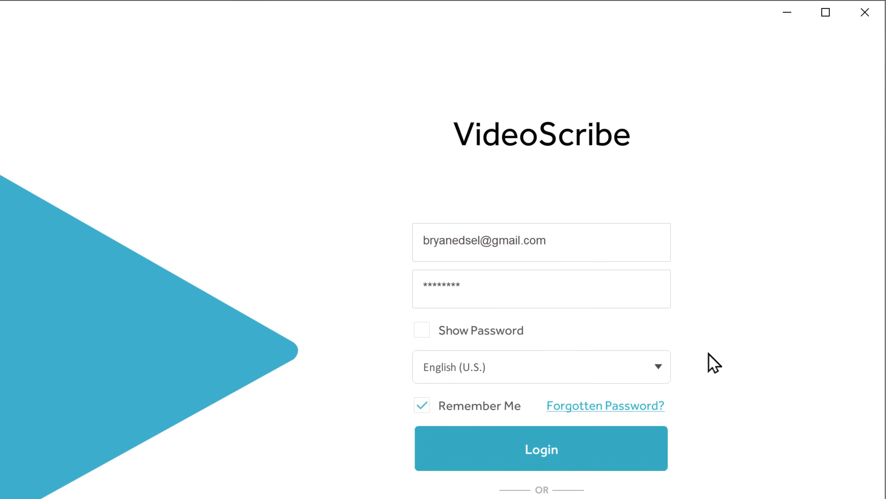
Log in to VideoScribe and page forward twice through the Templates library.
left_click(542, 462)
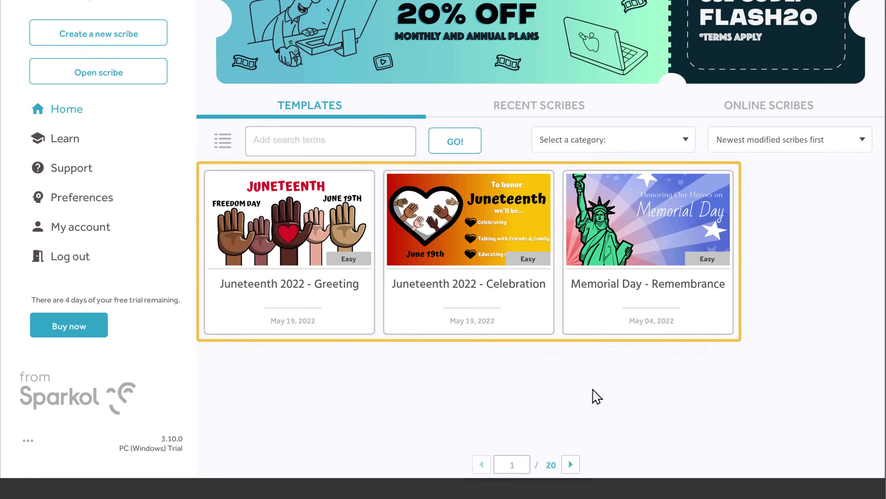
left_click(571, 464)
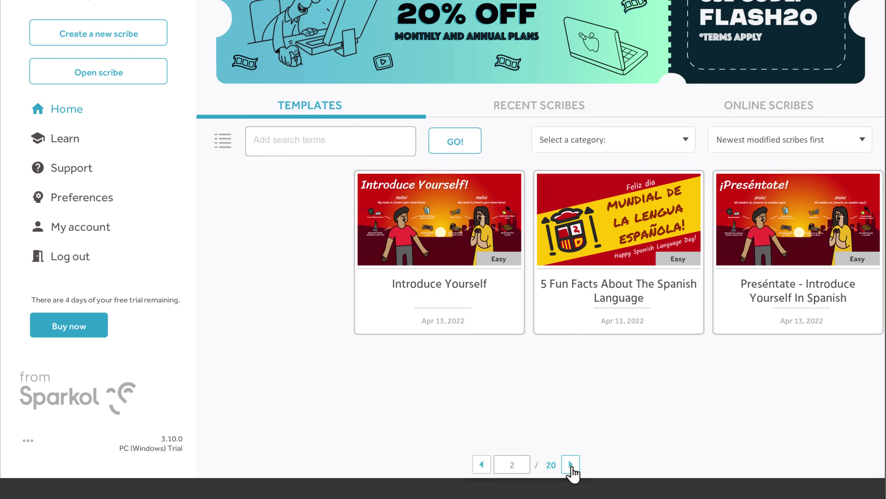
left_click(571, 464)
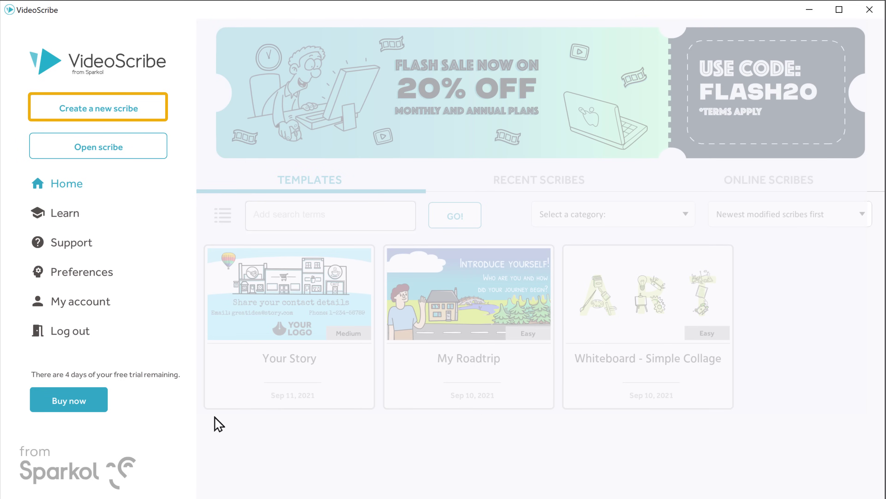
Create a new blank scribe and switch it to a different drawing hand.
left_click(97, 113)
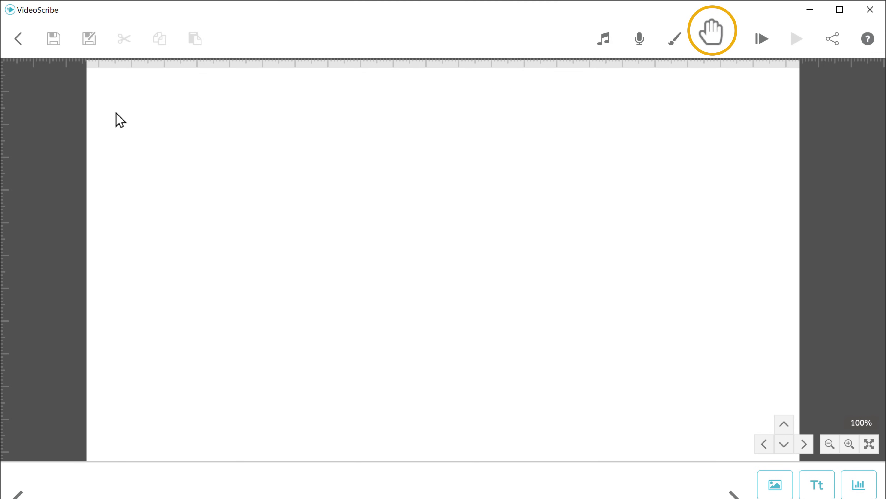
left_click(711, 47)
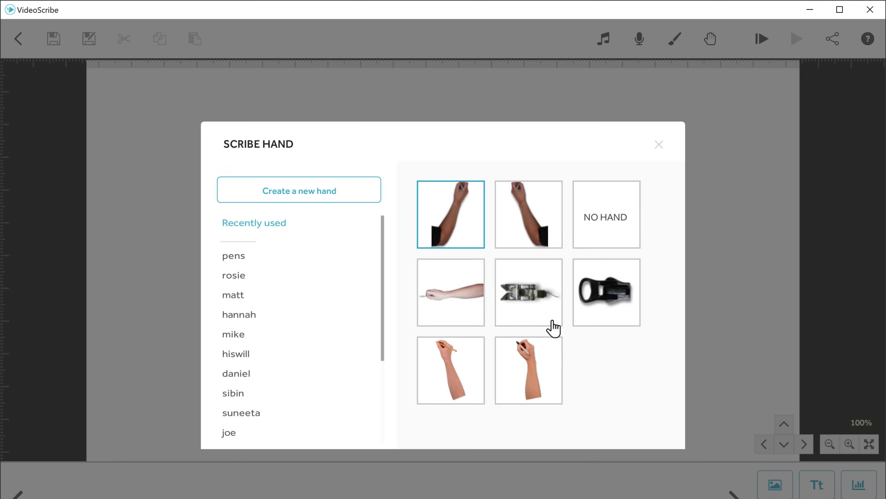
left_click(526, 367)
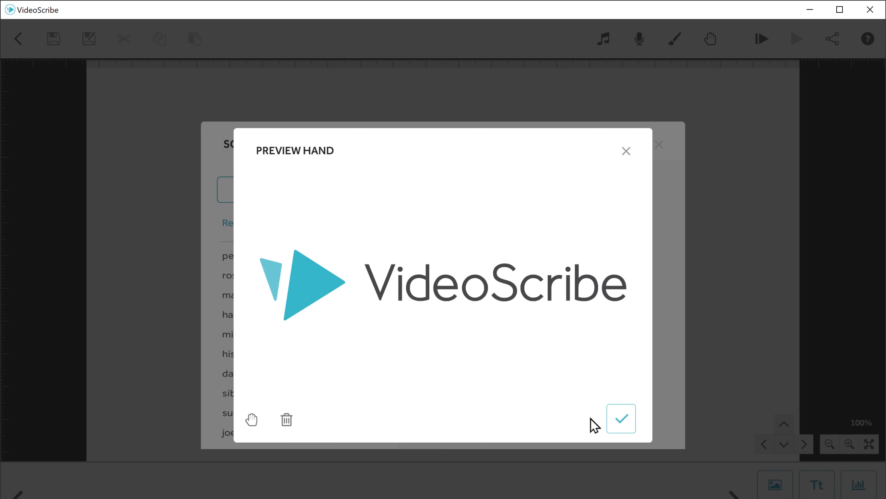
left_click(621, 426)
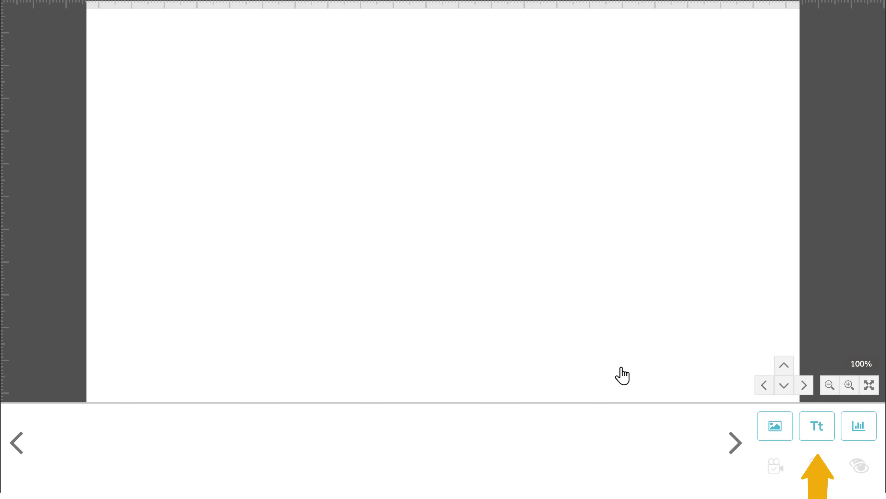
Add centred text '3 BEST WAYS TO SAVE TIME' in green #60bb9c.
left_click(817, 432)
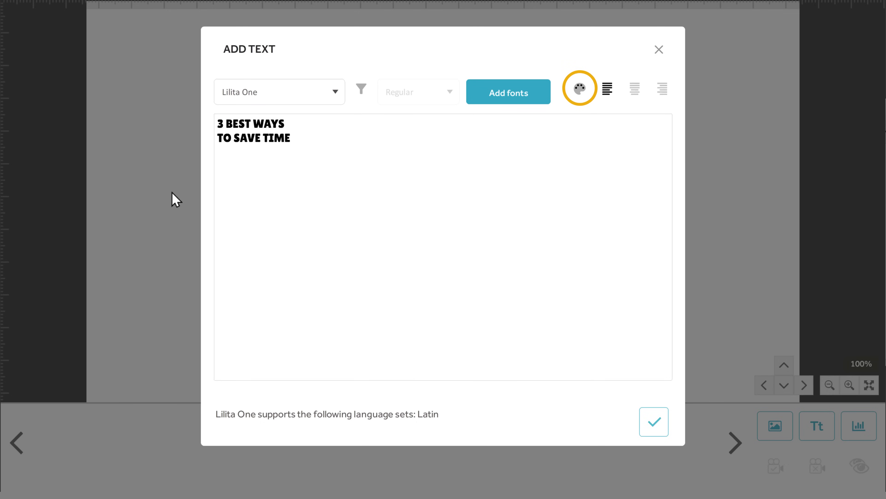
left_click(580, 95)
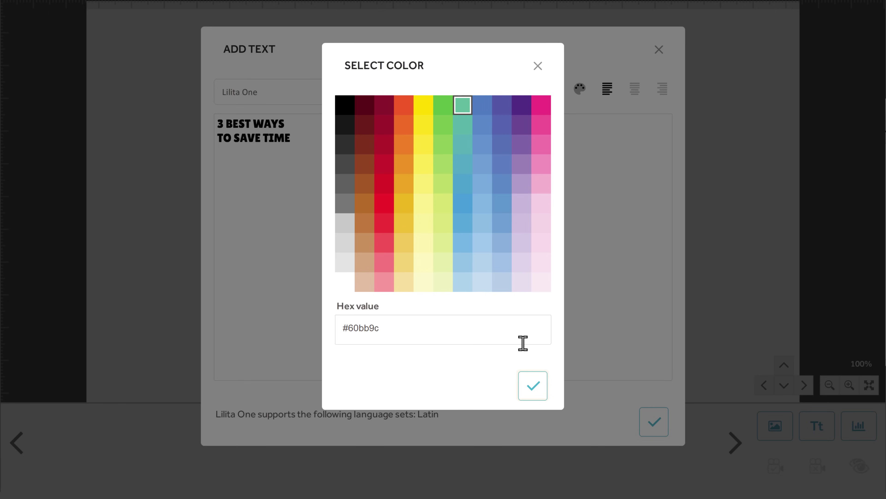
left_click(534, 391)
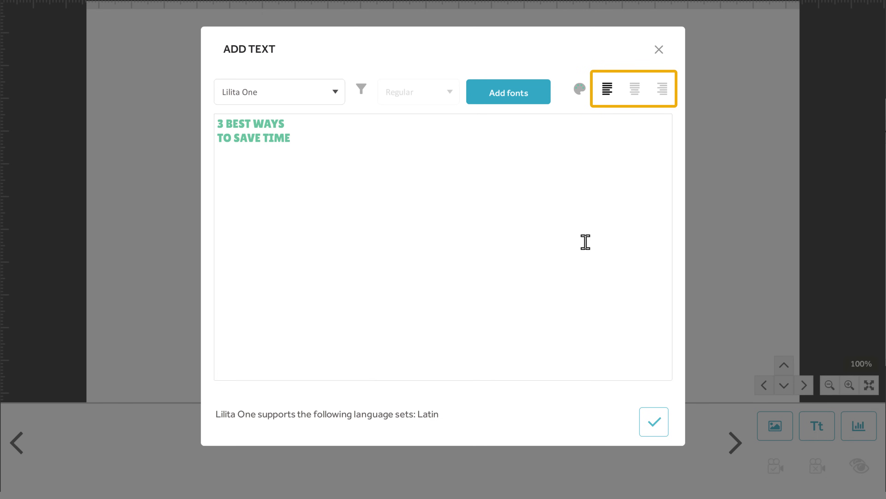
left_click(635, 95)
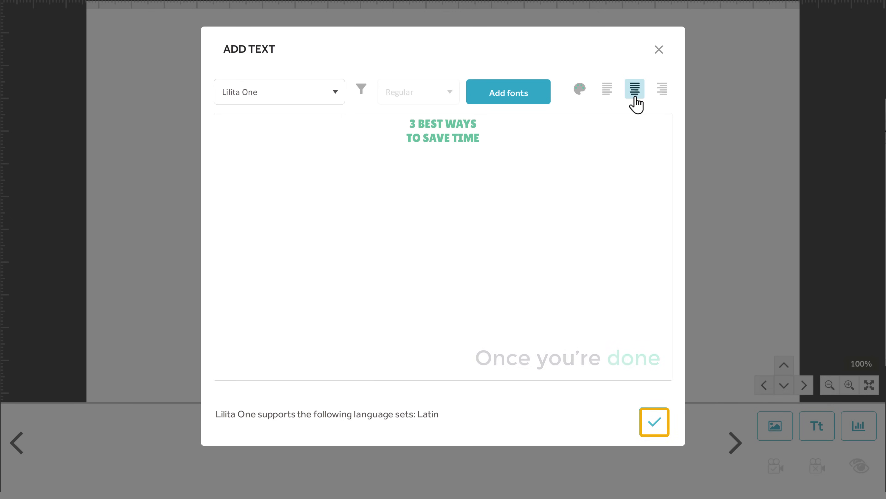
left_click(654, 422)
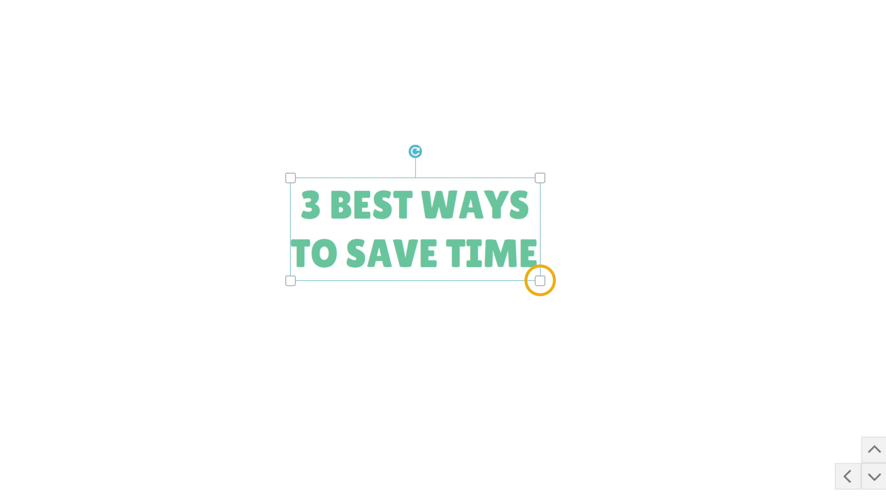
Scale the title text up much larger and nudge it upward on the slide.
left_click_drag(540, 281, 621, 469)
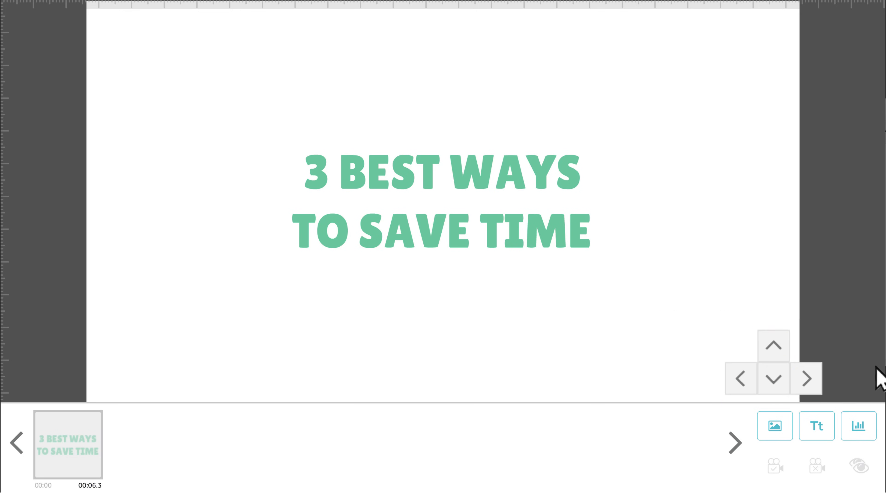
left_click(773, 348)
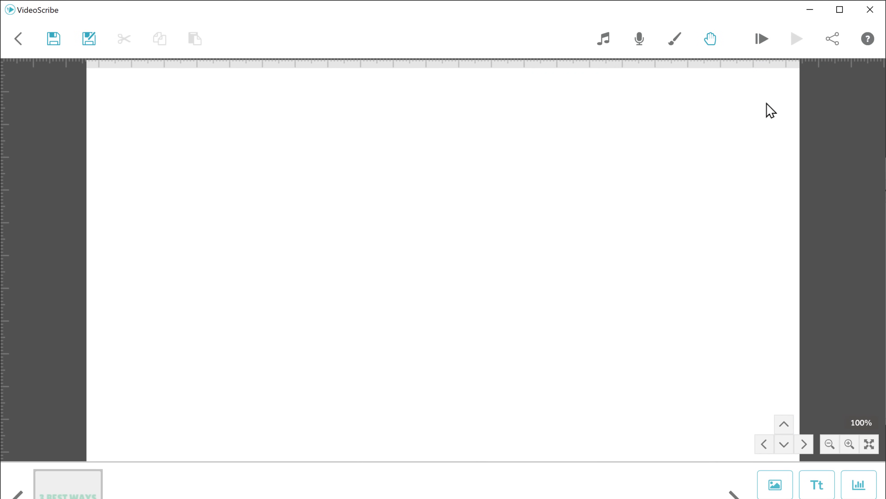
Preview the title animation, then pan right to blank canvas beside the title.
left_click(763, 49)
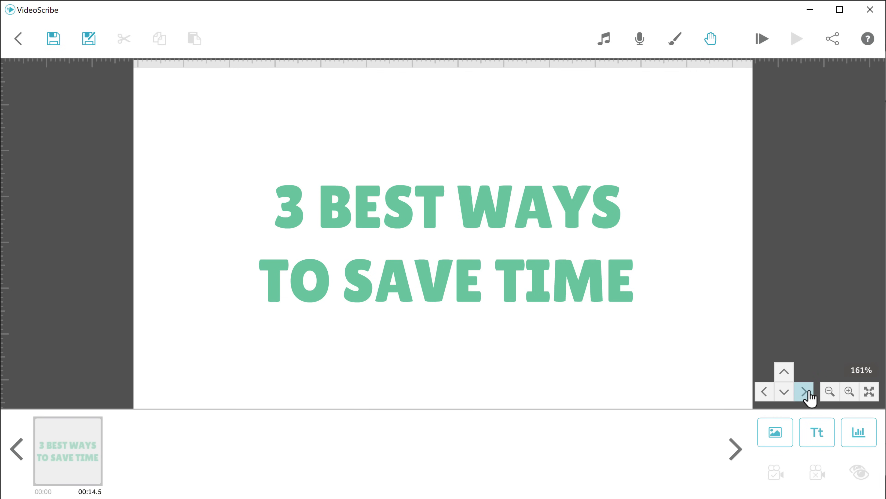
left_click(805, 391)
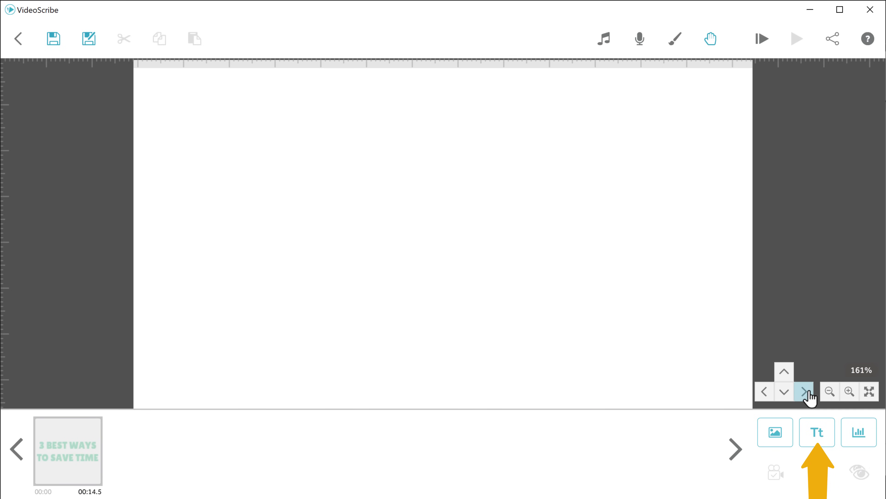
Add a black text heading '1. MINIMIZE DISTRACTION' to the canvas.
left_click(817, 433)
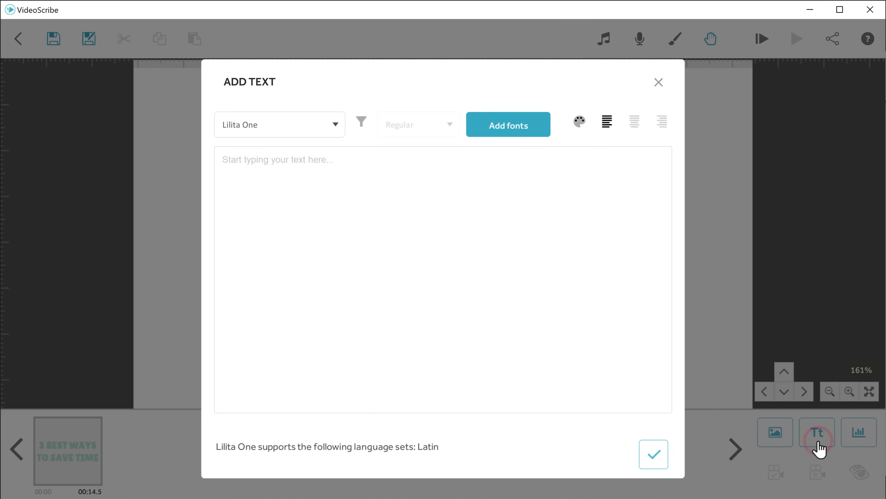
left_click(218, 158)
type("1. MINIMIZE DISTRACTION")
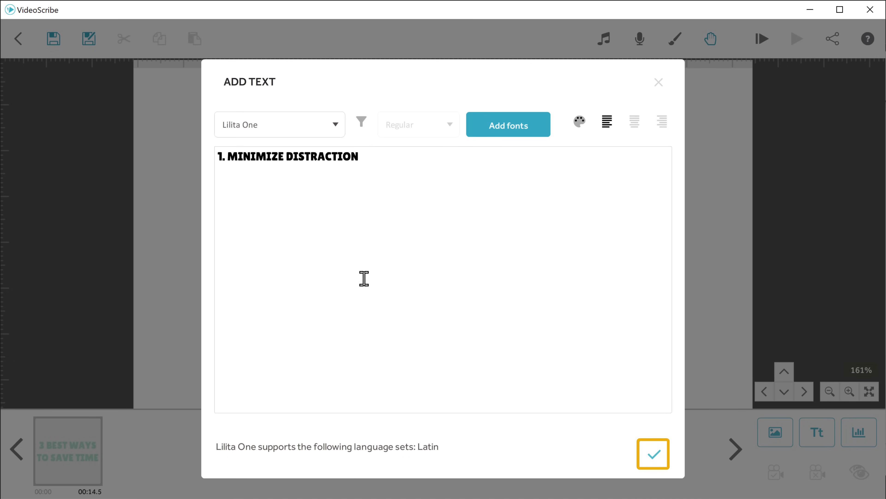
left_click(654, 462)
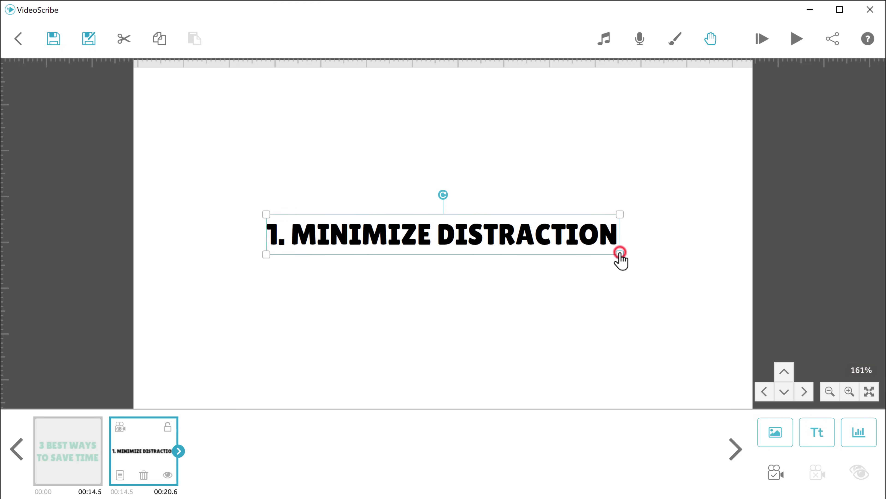
Shrink the '1. MINIMIZE DISTRACTION' heading and drag it up near the top of the slide.
left_click_drag(620, 254, 585, 249)
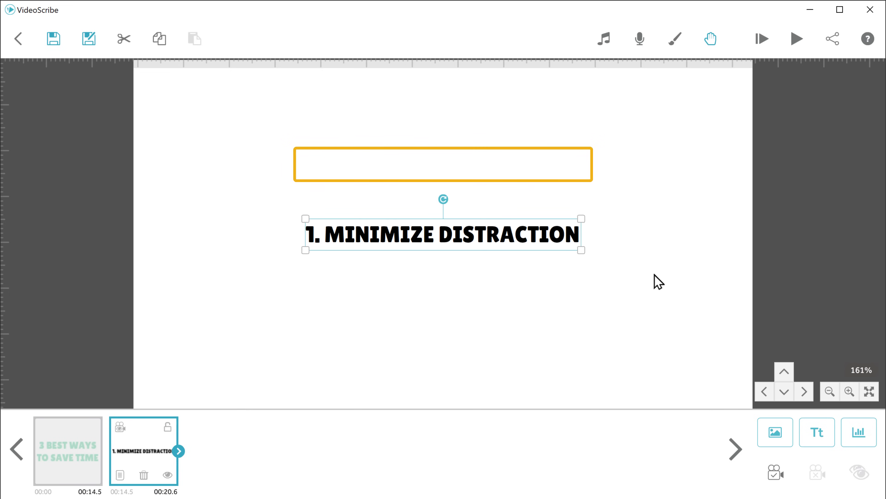
left_click_drag(581, 230, 586, 164)
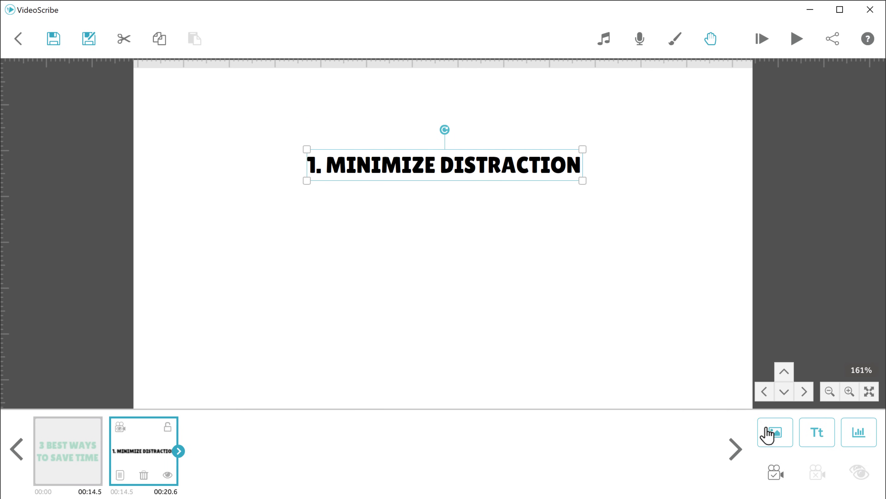
Search images for 'Meg', add the megaphone man, shrink him, and place him below-left of the title.
left_click(776, 440)
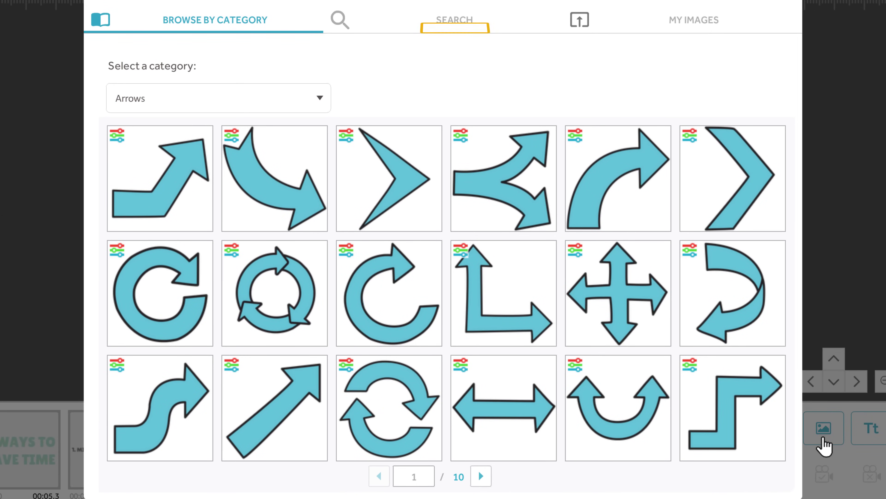
left_click(455, 24)
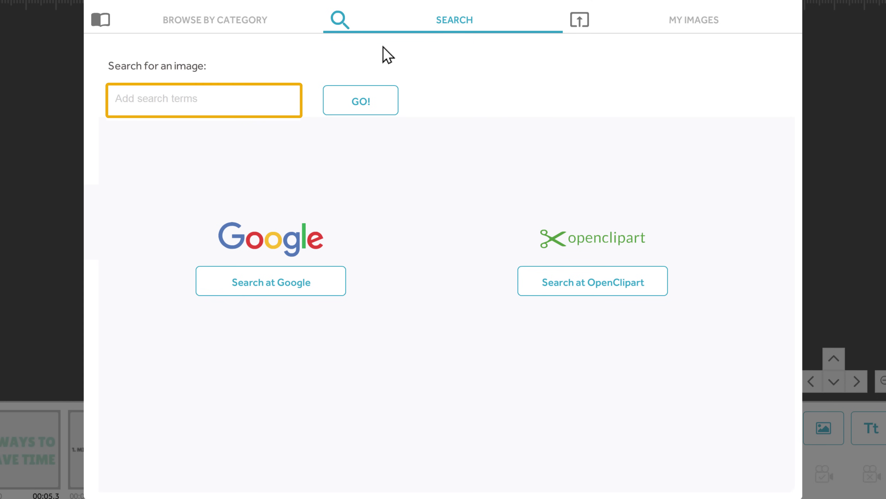
type("Megaphone")
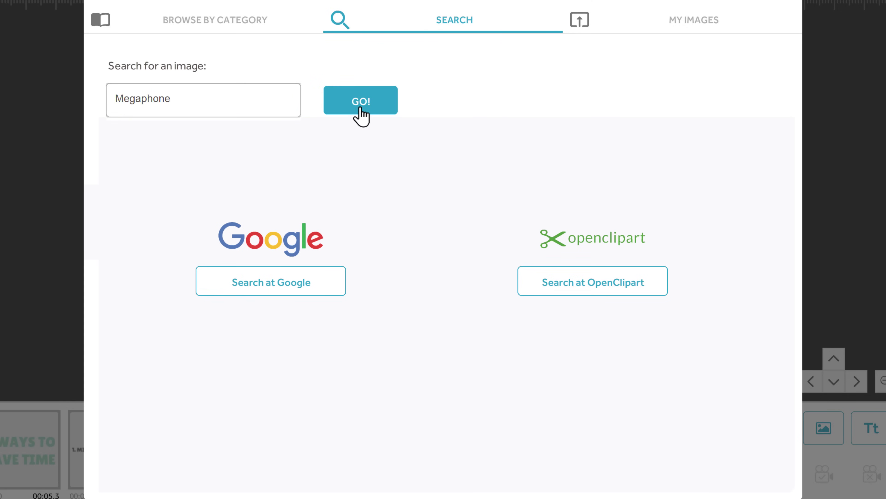
left_click(361, 111)
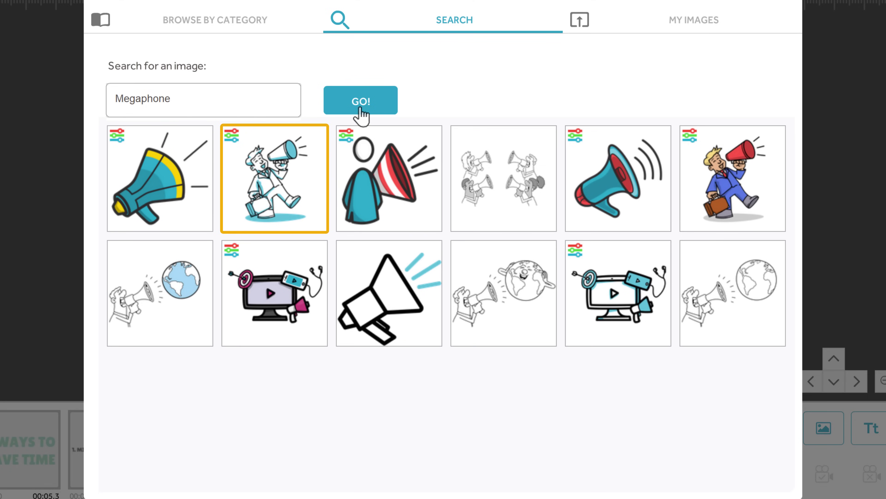
left_click(295, 169)
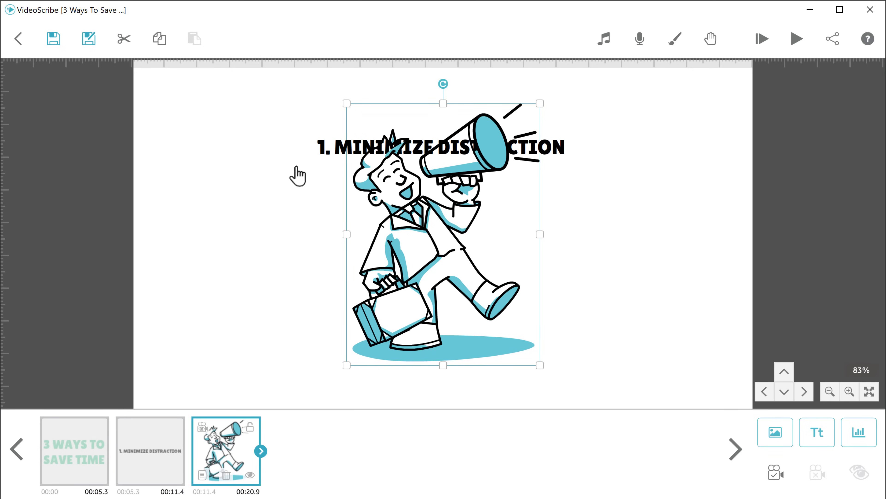
left_click_drag(346, 103, 375, 150)
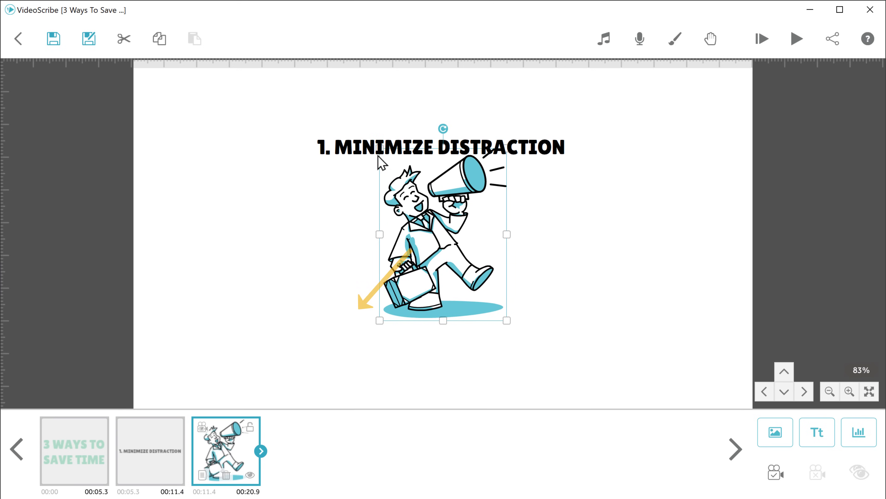
left_click_drag(426, 230, 353, 278)
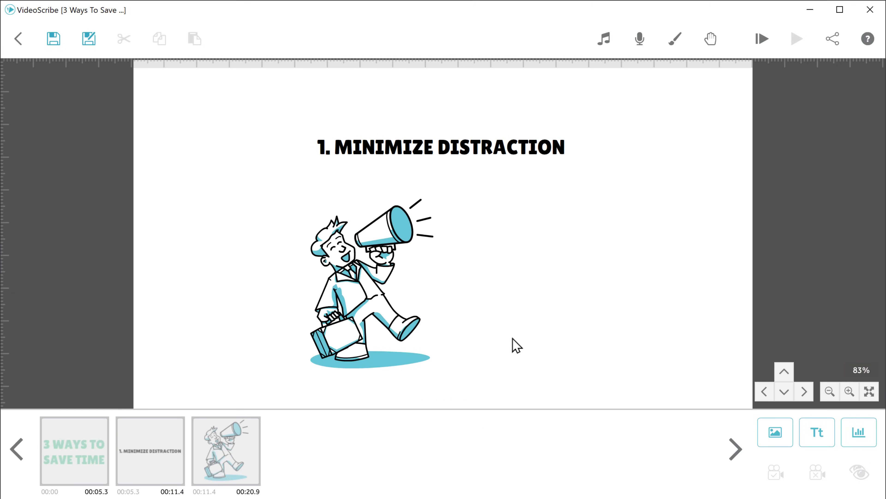
Search images for 'blind', add the ear-covering man, shrink him, and place him right of the megaphone man.
left_click(775, 436)
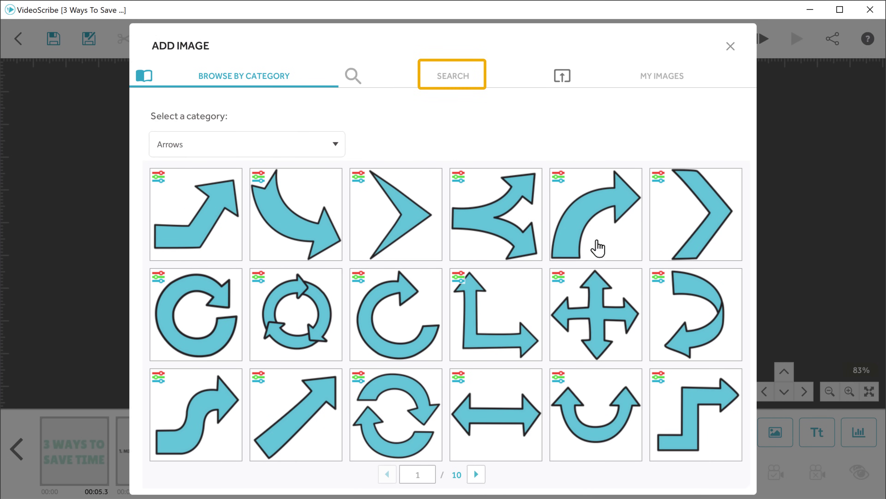
left_click(454, 81)
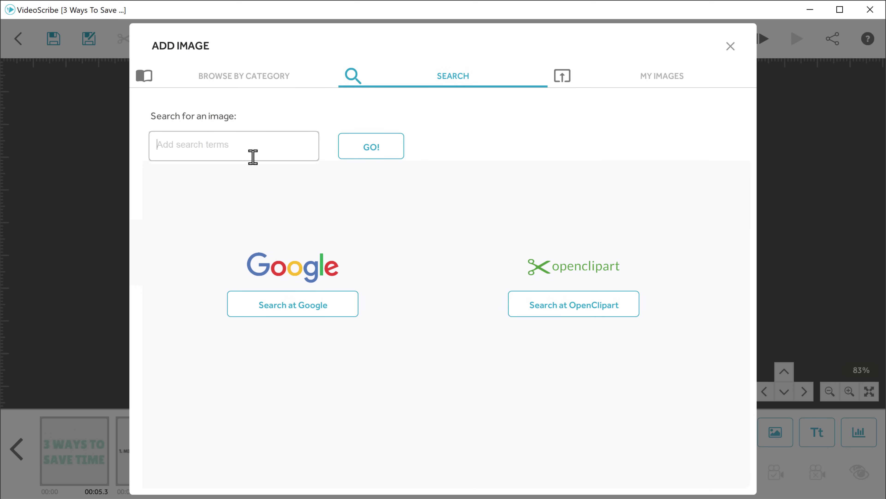
left_click(371, 147)
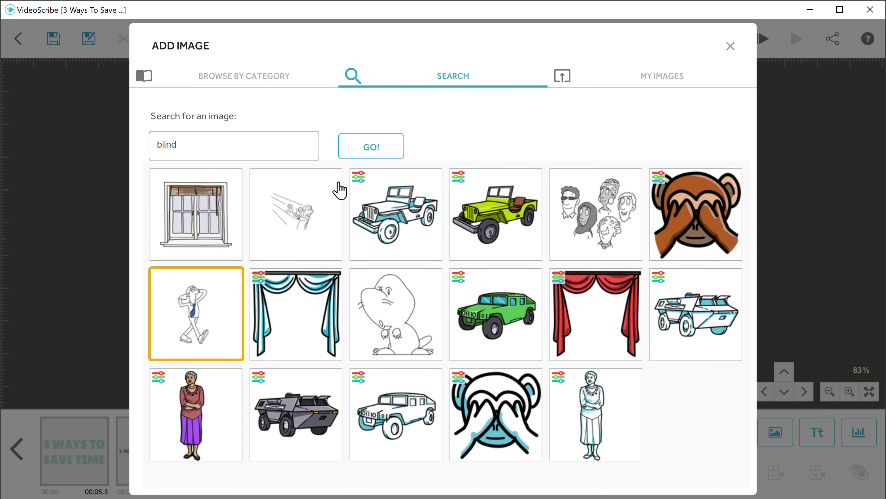
left_click(209, 311)
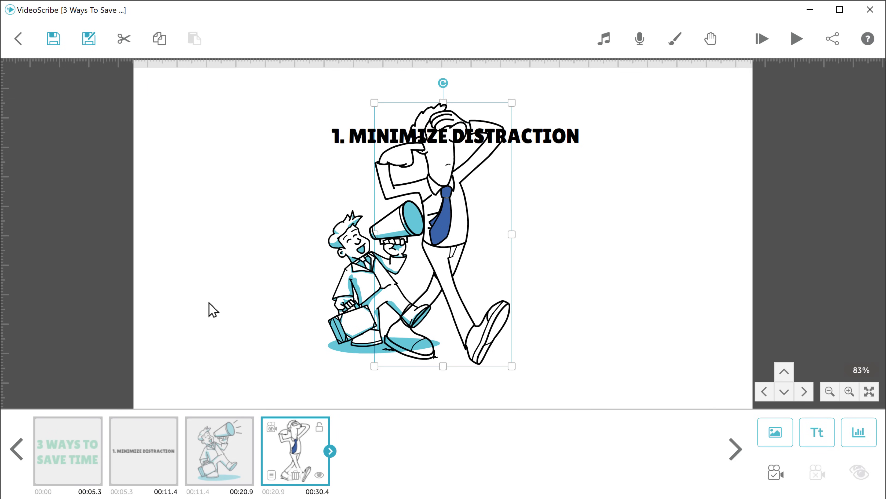
left_click_drag(374, 103, 413, 143)
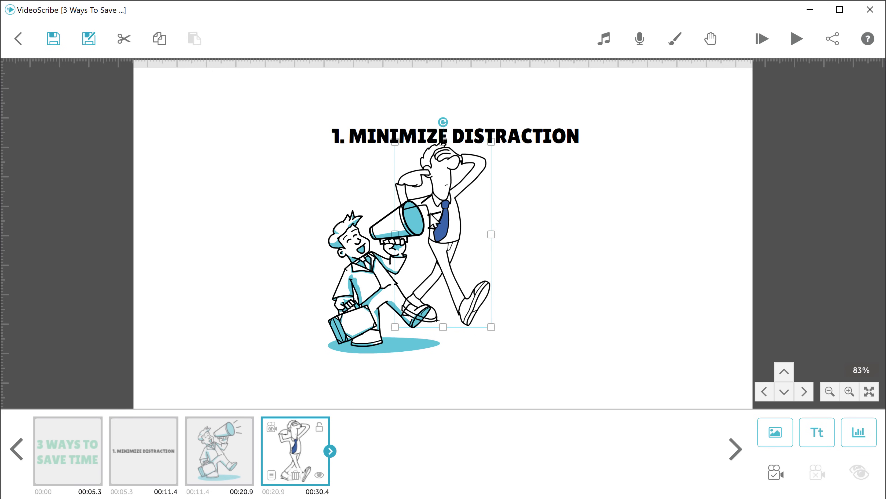
left_click_drag(433, 220, 519, 243)
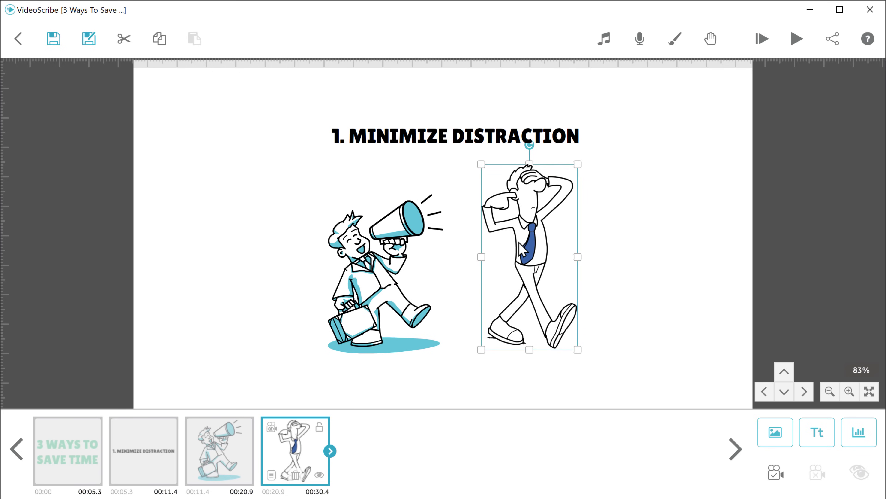
key("Escape")
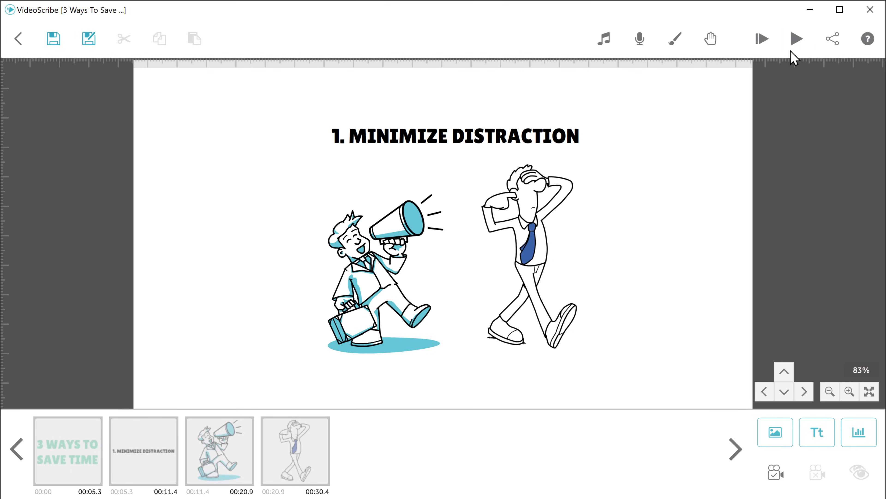
Set camera views on the title, megaphone man and ear-covering man, previewing before and after.
left_click(798, 40)
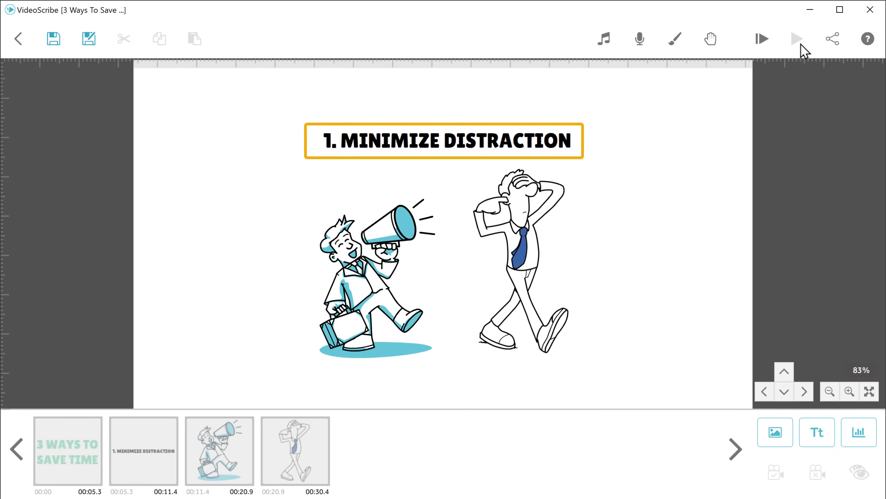
left_click(445, 150)
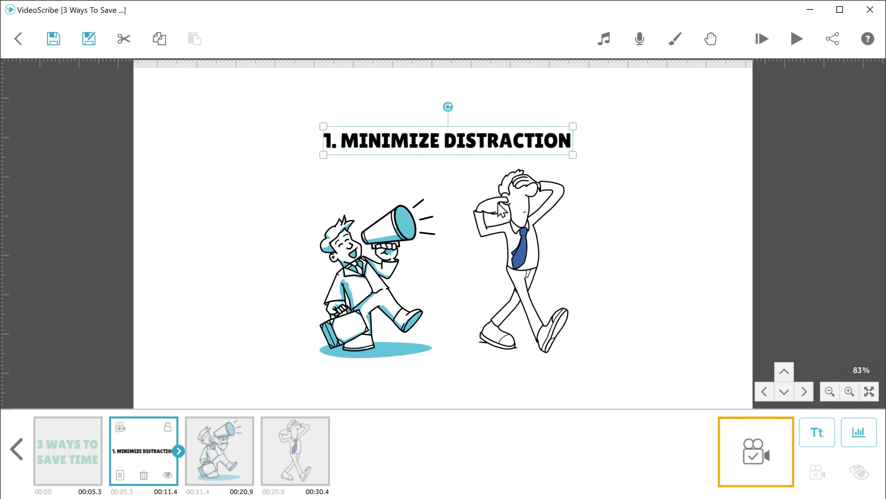
left_click(774, 474)
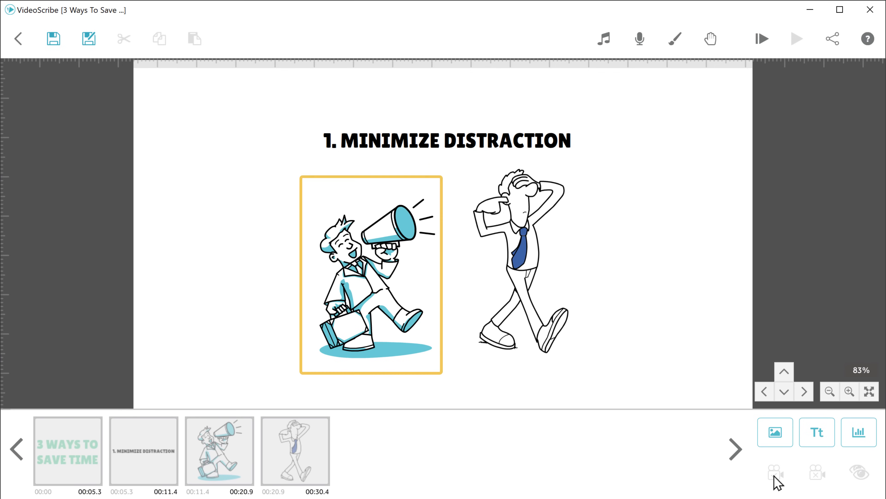
left_click(401, 278)
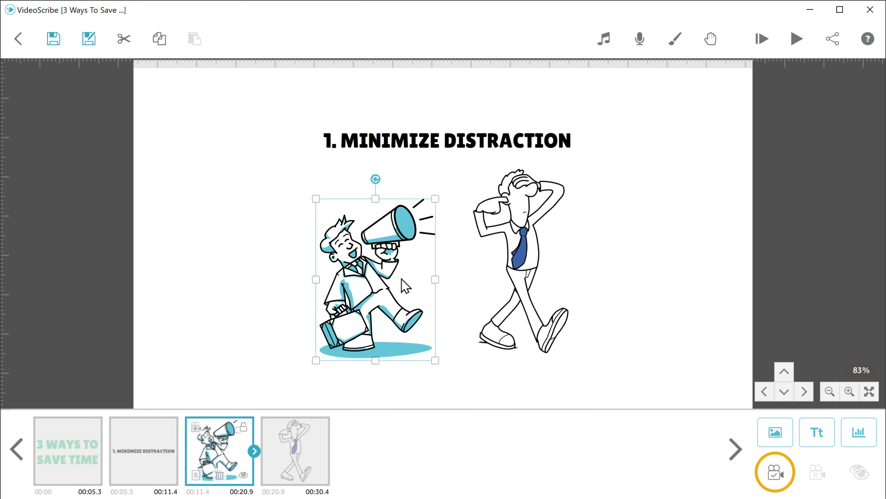
left_click(774, 475)
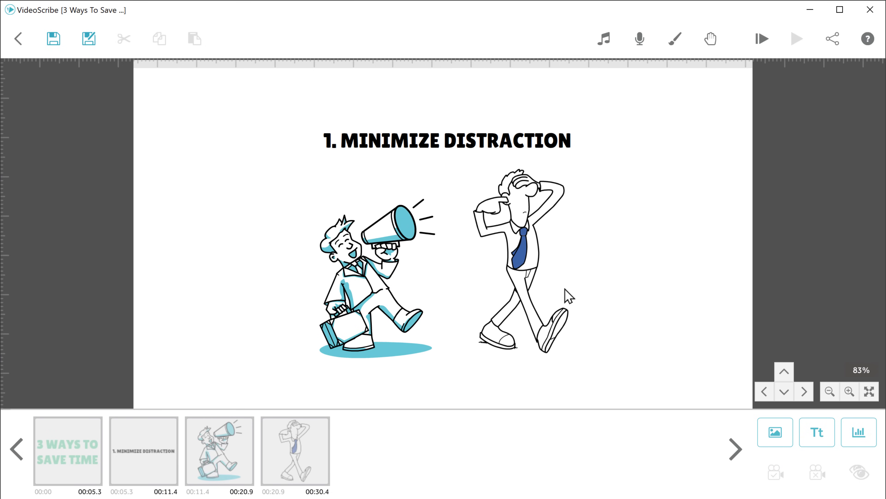
left_click(526, 258)
left_click(774, 474)
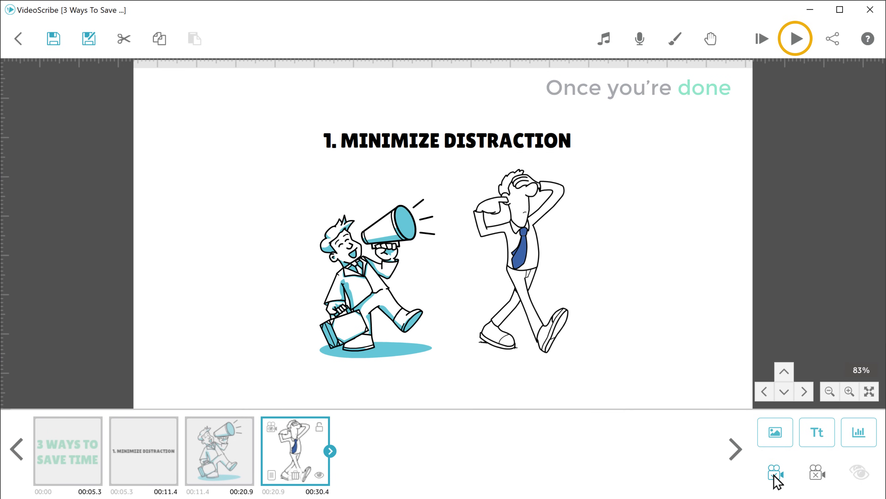
left_click(799, 41)
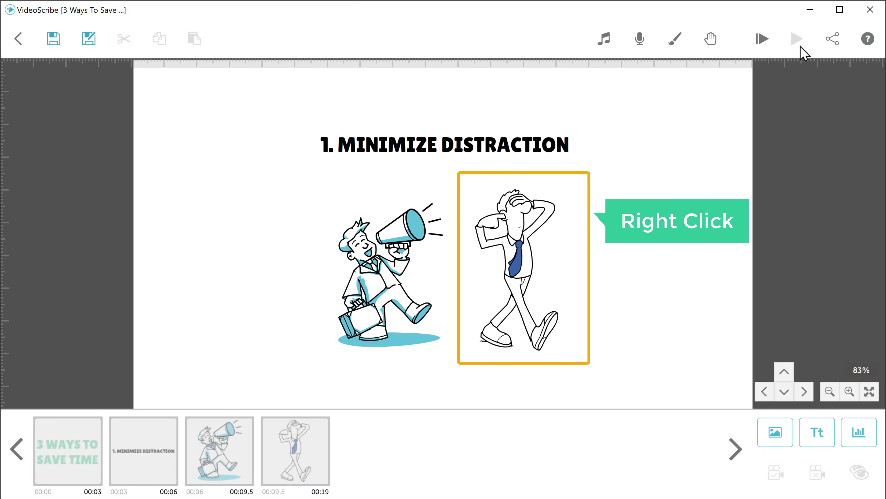
In the ear-covering man's Properties, set Animate to 2.0 s and Transition to 0.5 s, then preview.
right_click(541, 237)
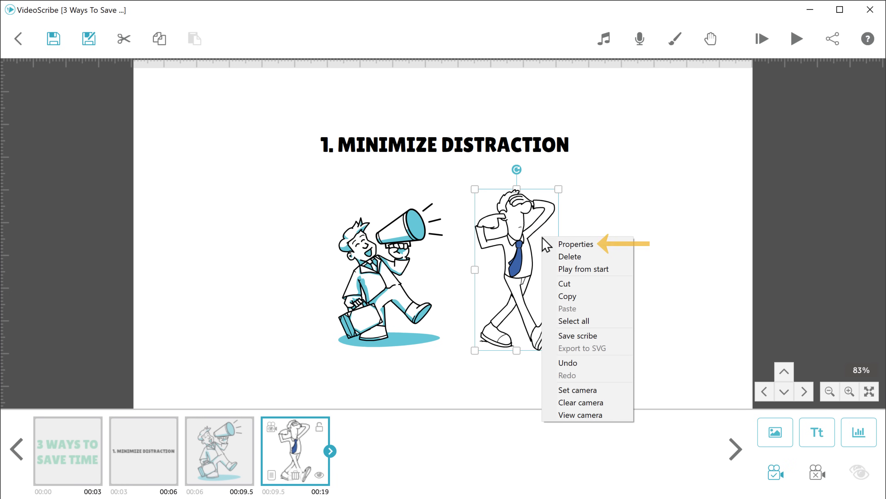
left_click(577, 246)
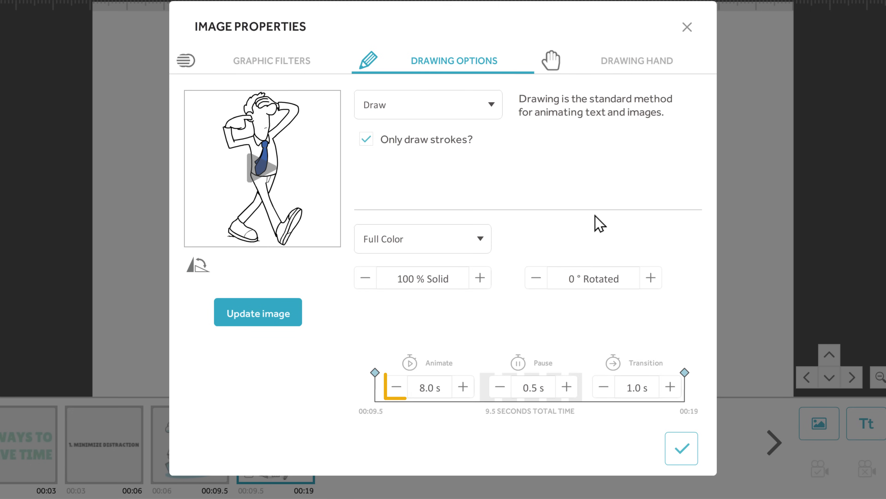
left_click(397, 386)
left_click(397, 386)
left_click(396, 386)
left_click(396, 387)
left_click(396, 387)
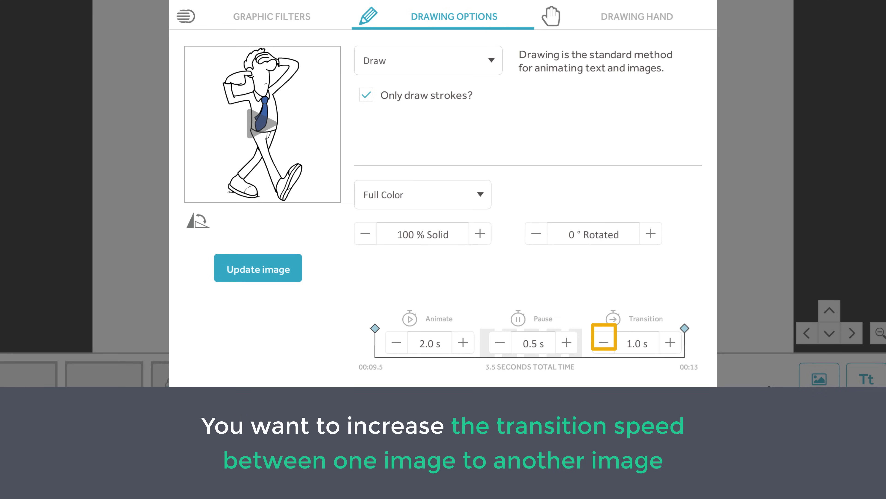
left_click(604, 346)
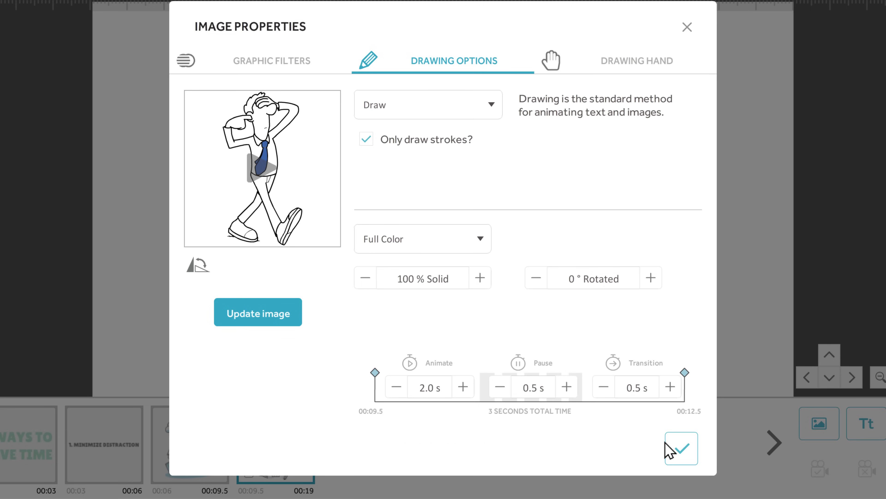
left_click(681, 454)
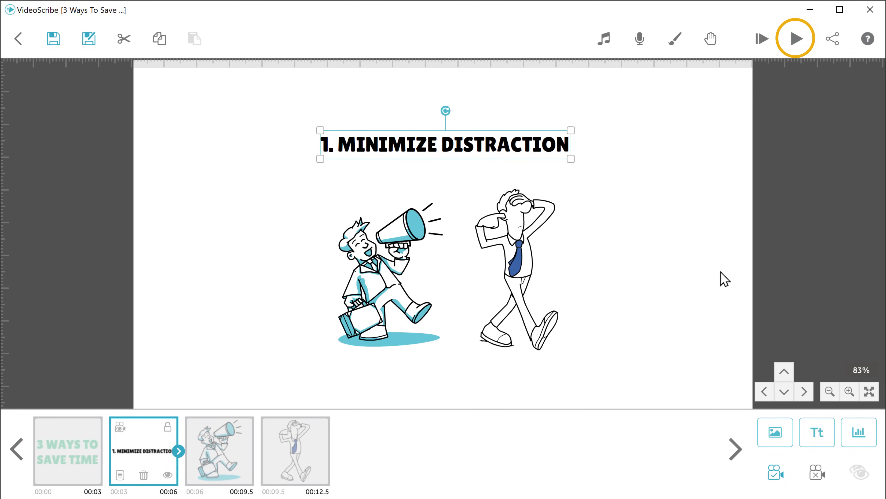
left_click(797, 37)
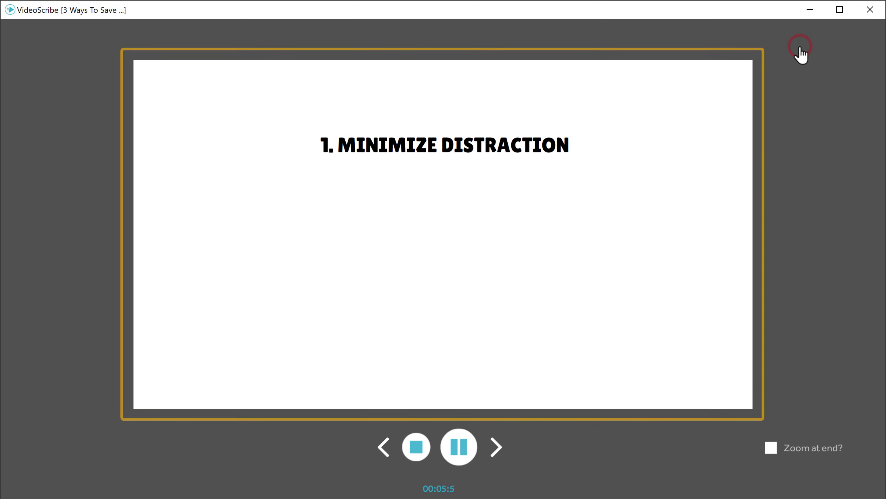
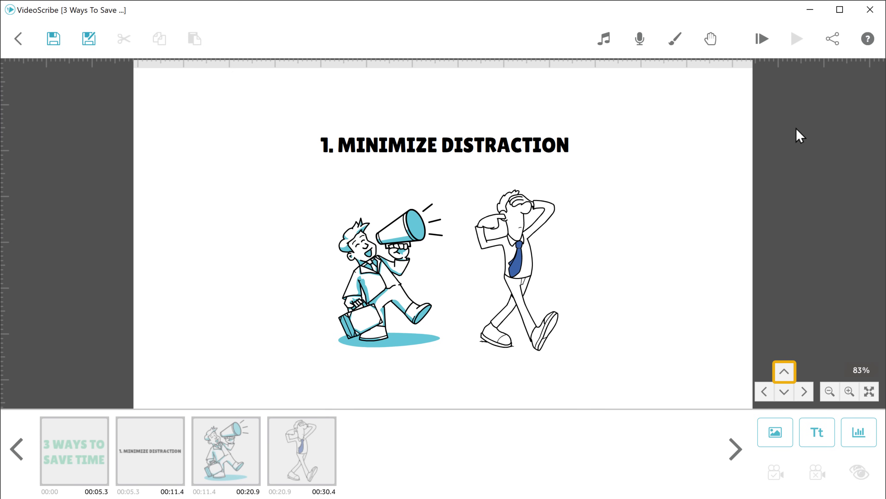
On blank canvas, add the heading '2. KEEP TRACK OF YOUR TIME', shrink it slightly and move it up.
left_click(784, 372)
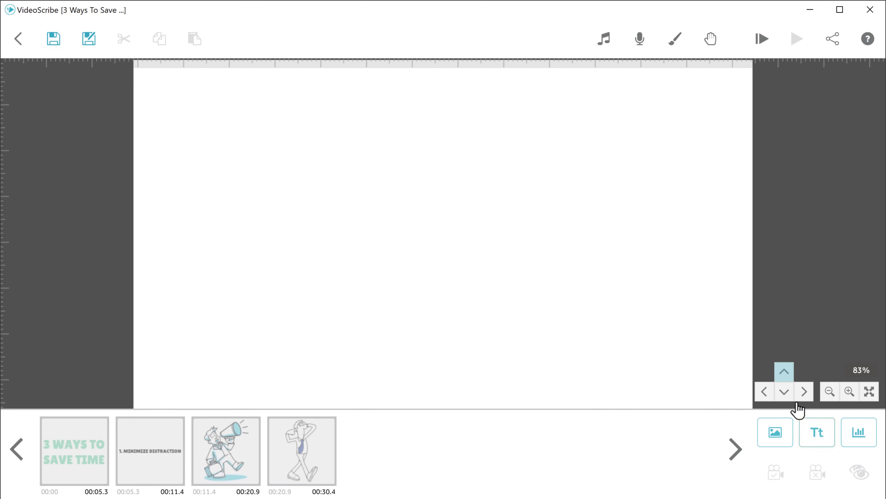
left_click(816, 447)
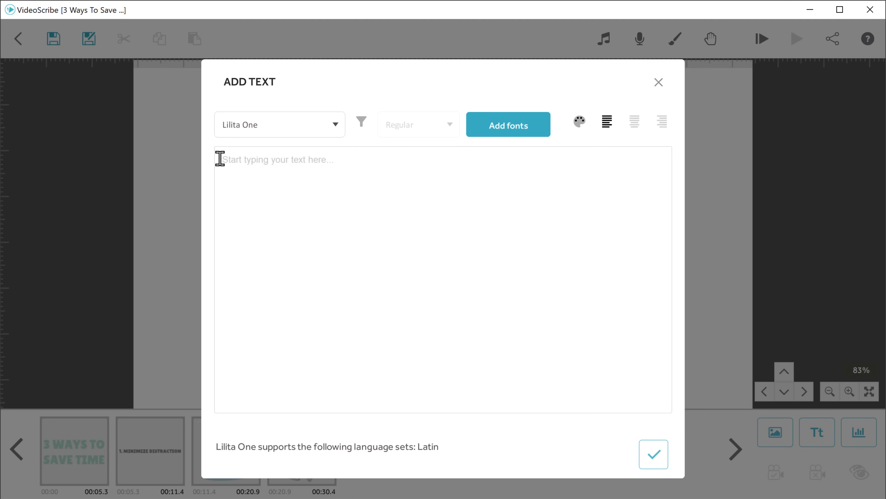
type("2. KEEP TRACK OF YOUR TIME")
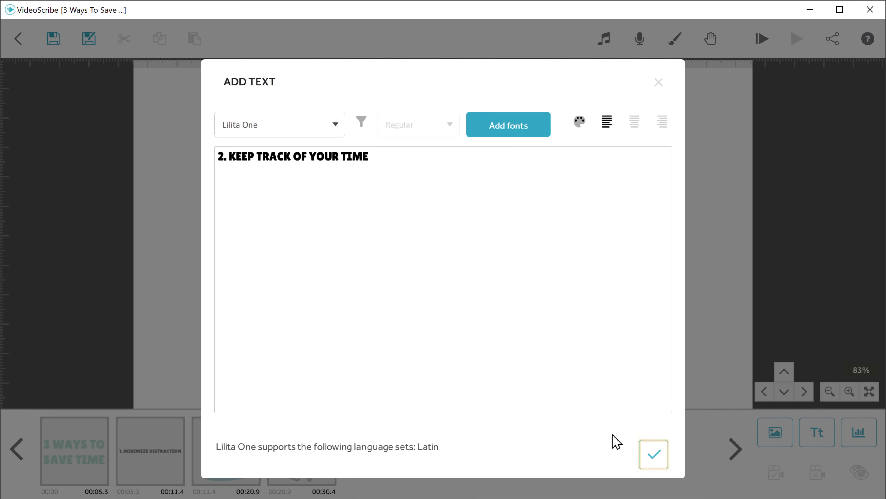
left_click(653, 461)
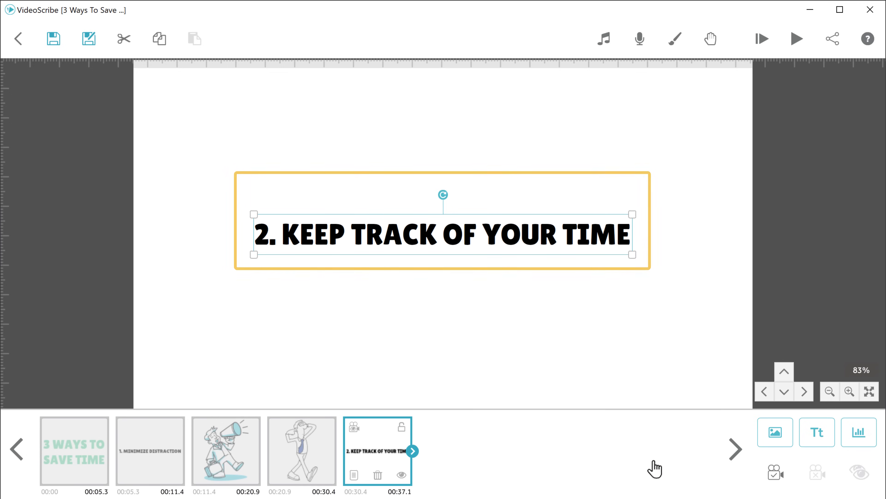
left_click_drag(633, 255, 564, 242)
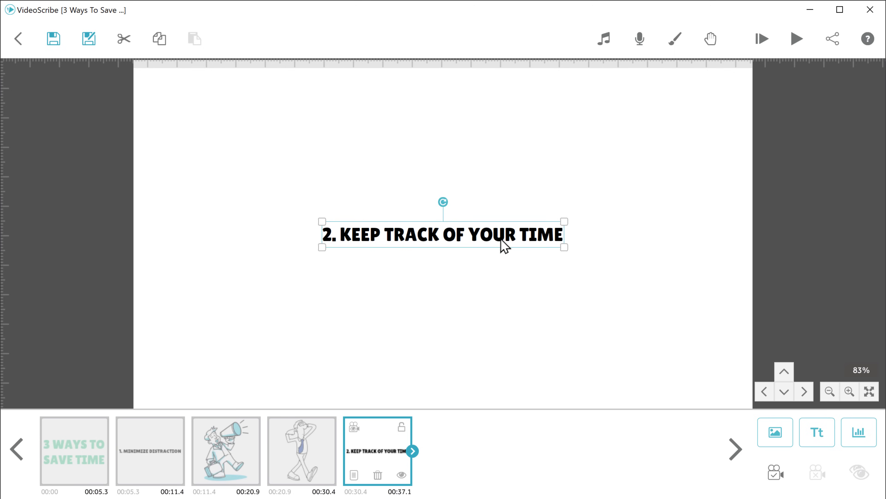
left_click_drag(438, 241, 437, 187)
left_click(467, 211)
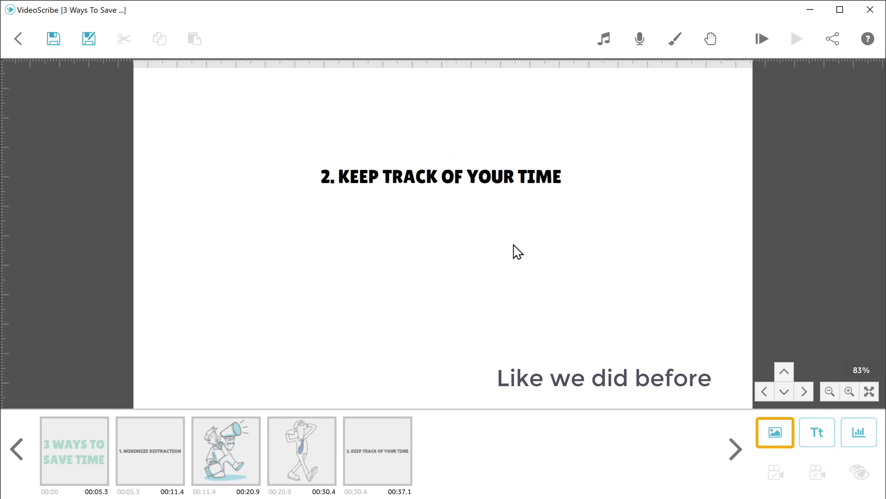
Insert the yellow-sand hourglass from a 'Sand timer' image search, shrink it and place it below the heading.
left_click(775, 436)
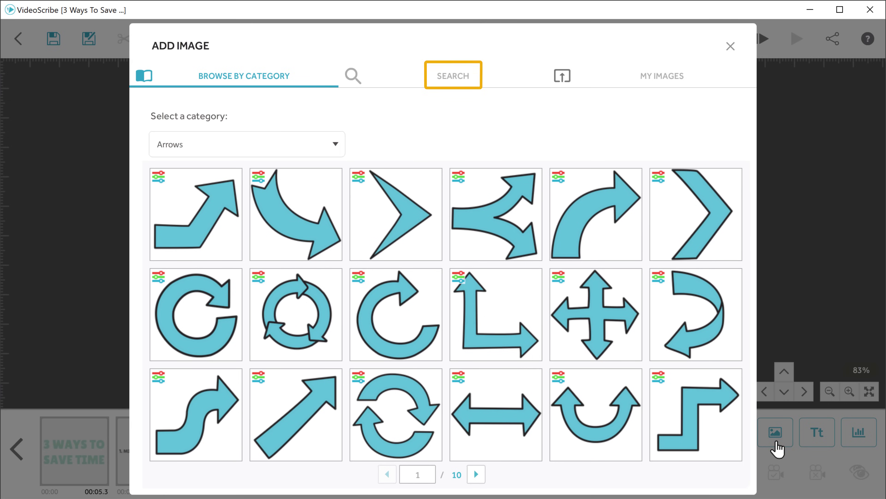
left_click(453, 80)
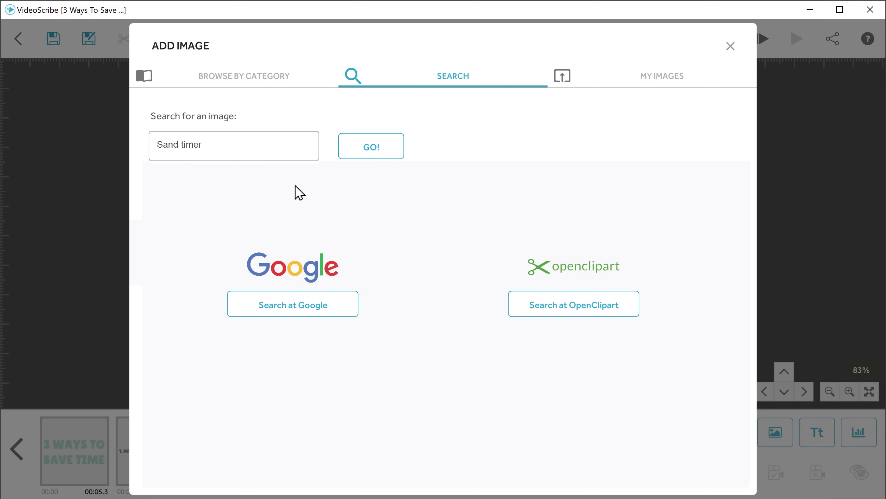
left_click(370, 158)
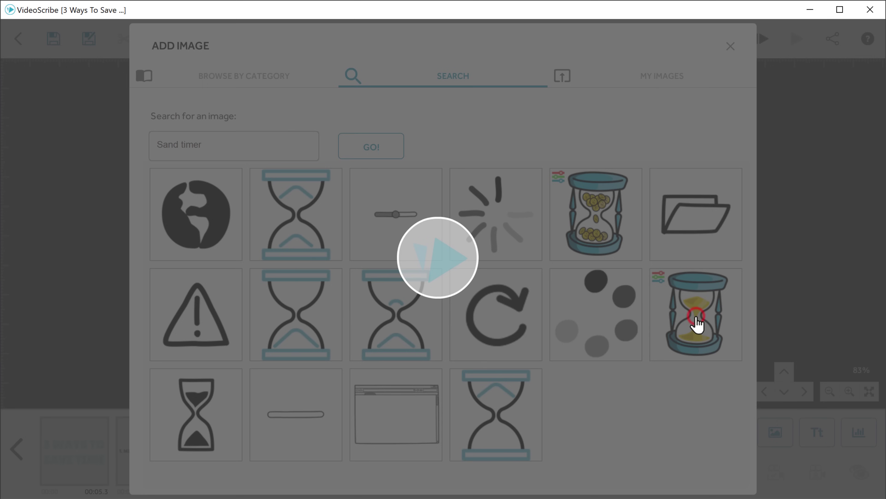
left_click(696, 323)
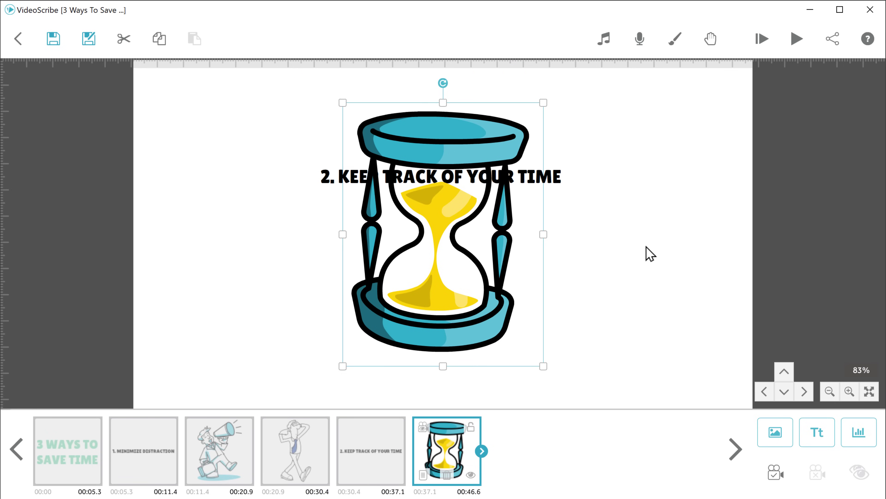
left_click_drag(542, 104, 515, 178)
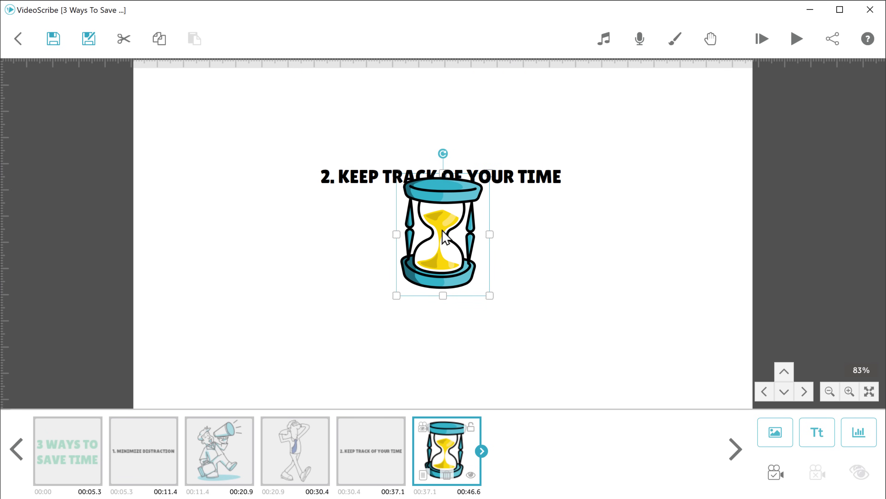
left_click_drag(444, 234, 442, 278)
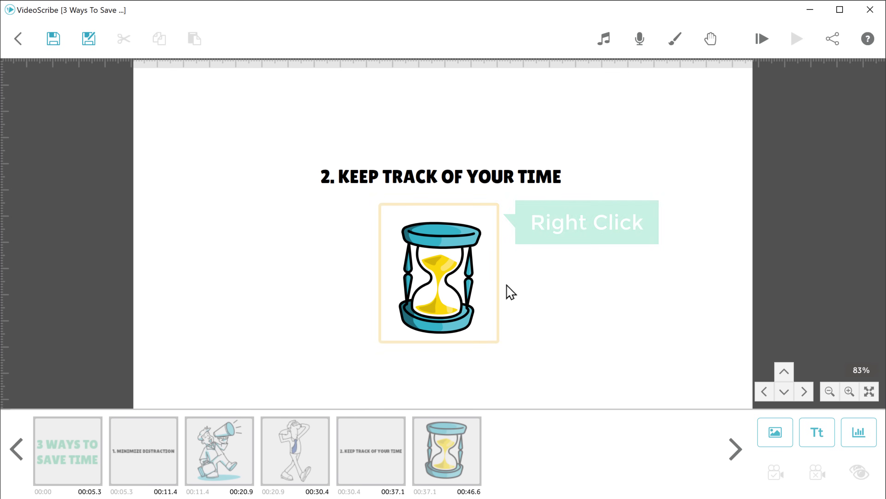
In the hourglass image properties, set the secondary colour to blue #479ed7.
right_click(438, 279)
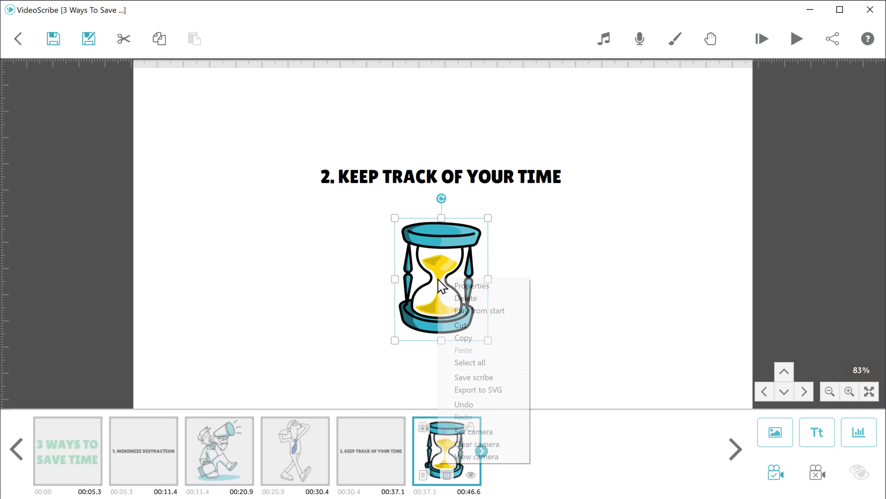
left_click(473, 289)
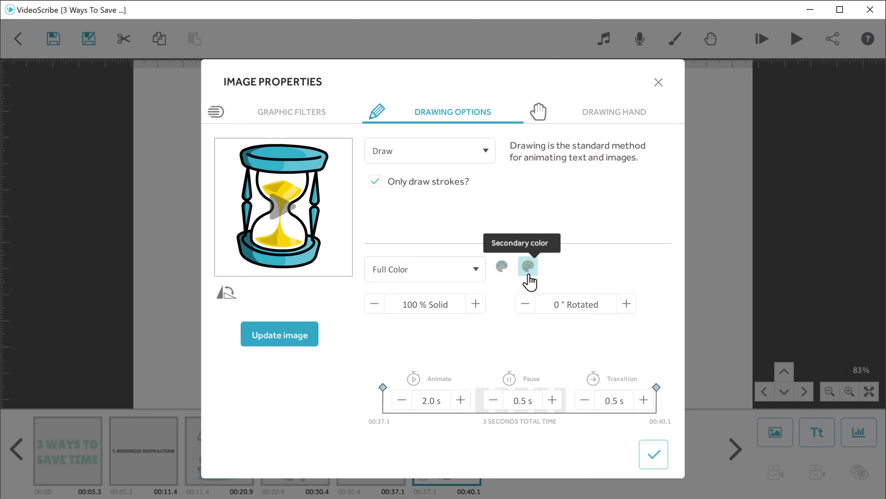
left_click(528, 266)
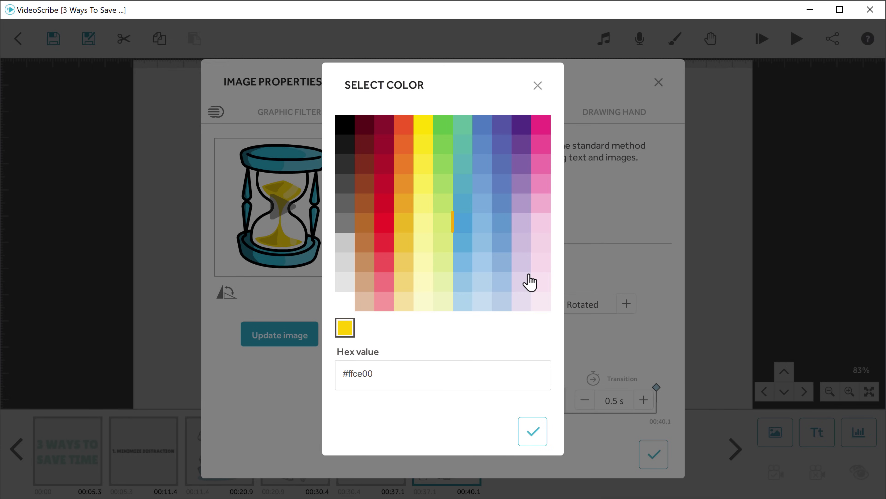
left_click(462, 225)
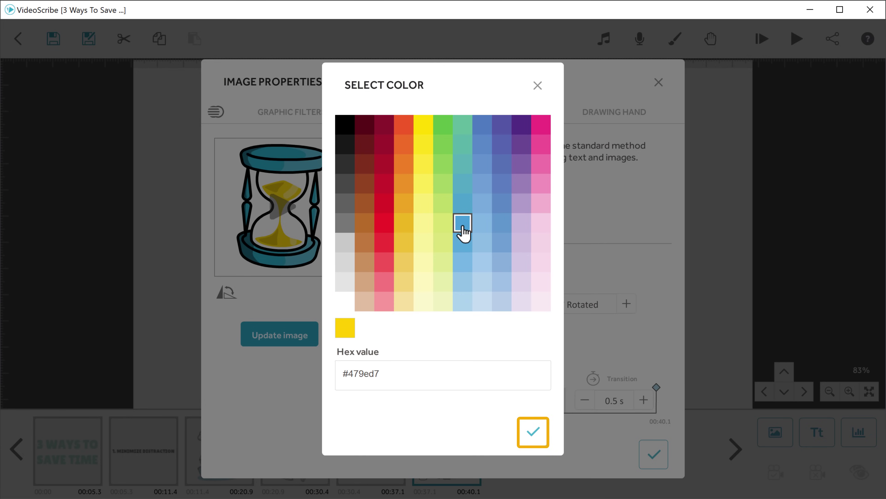
left_click(532, 437)
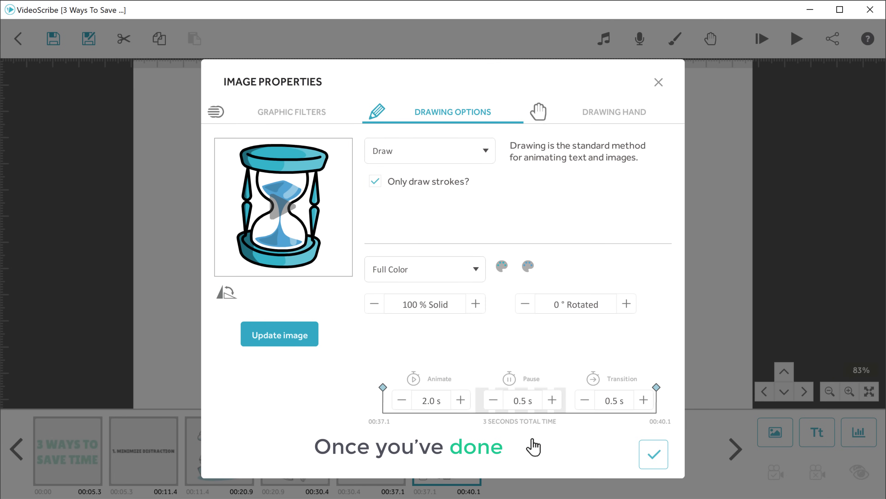
left_click(653, 459)
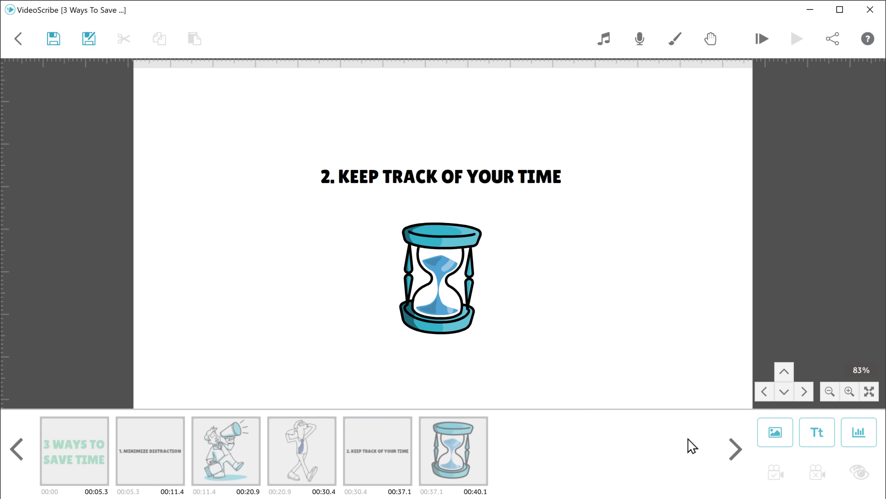
Bring the next canvas area into view and preview the scribe animation.
left_click(784, 377)
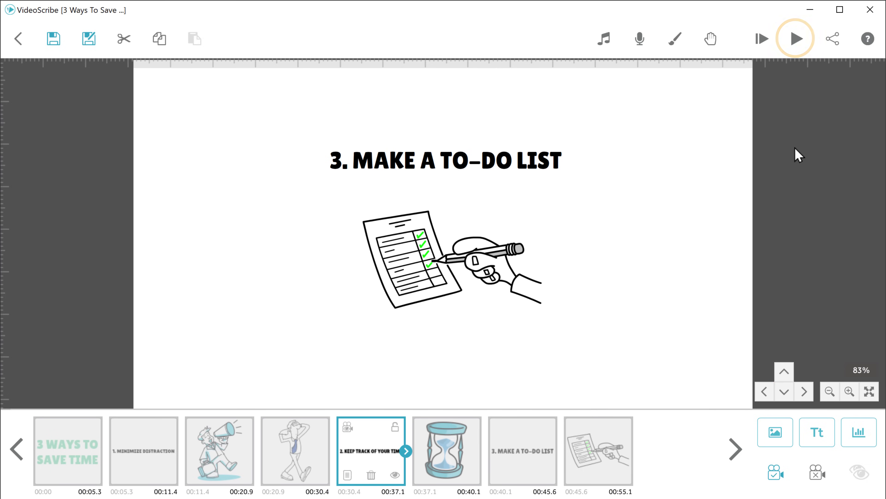
left_click(801, 50)
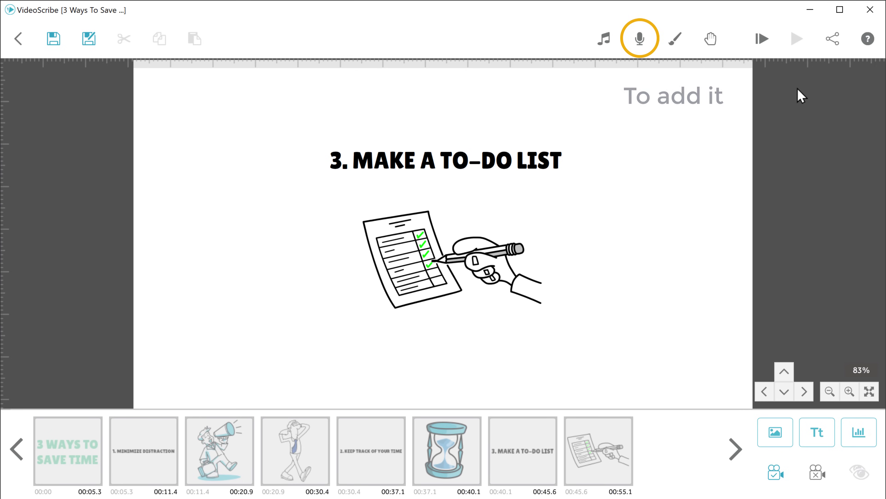
Import the '3 Best Ways To Save Time' MP3 as voiceover, play it briefly, and accept the 01:14 track.
left_click(640, 41)
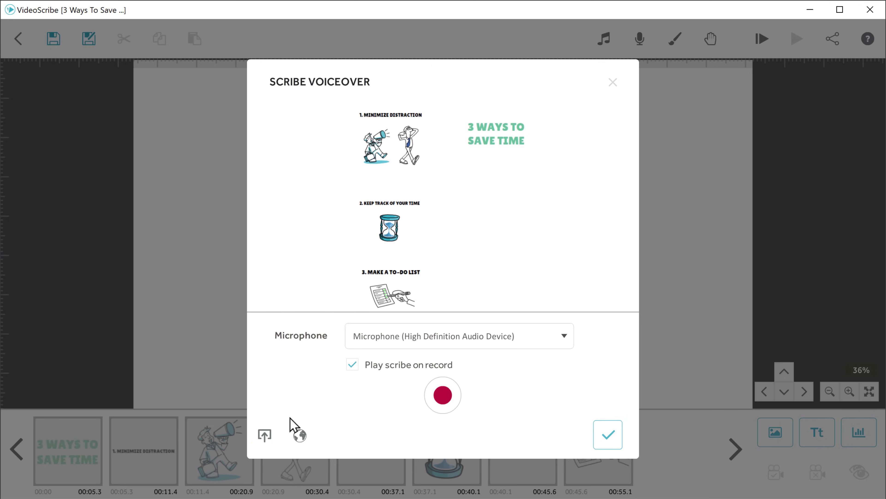
left_click(264, 436)
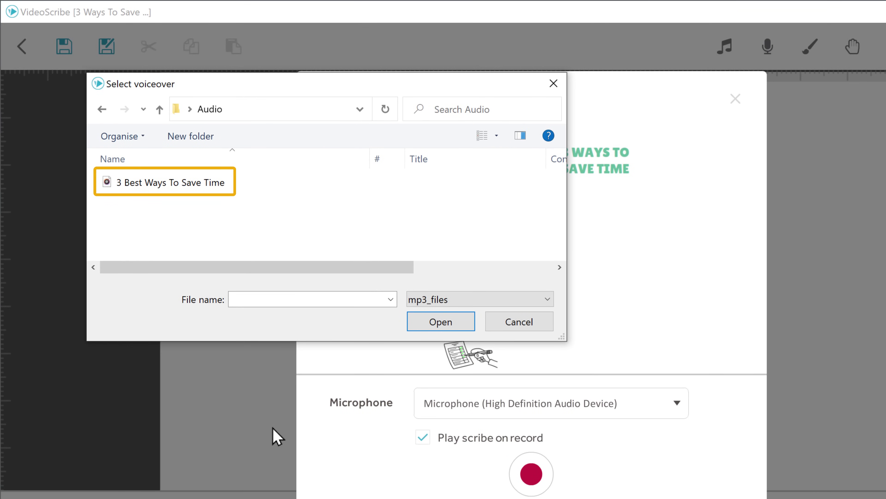
left_click(171, 189)
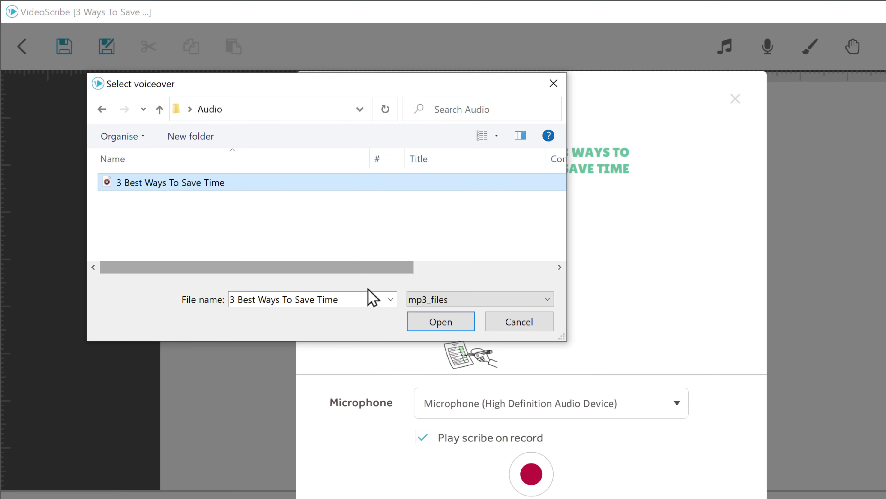
left_click(441, 323)
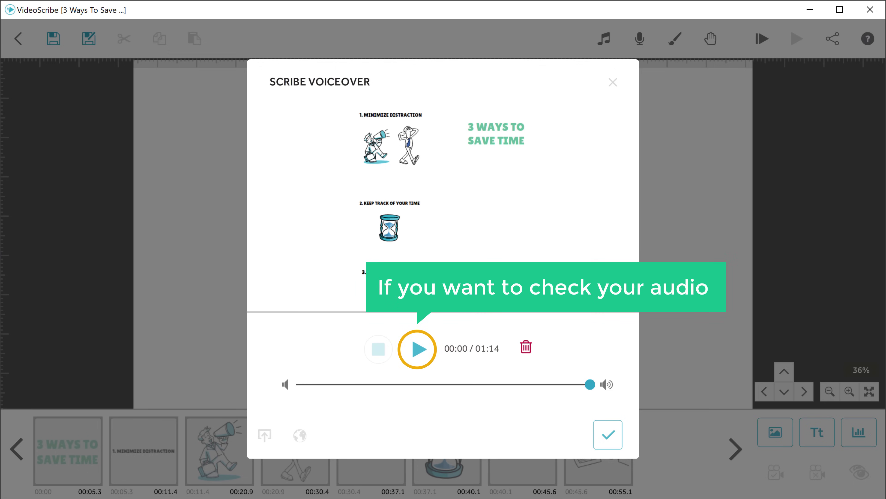
left_click(419, 360)
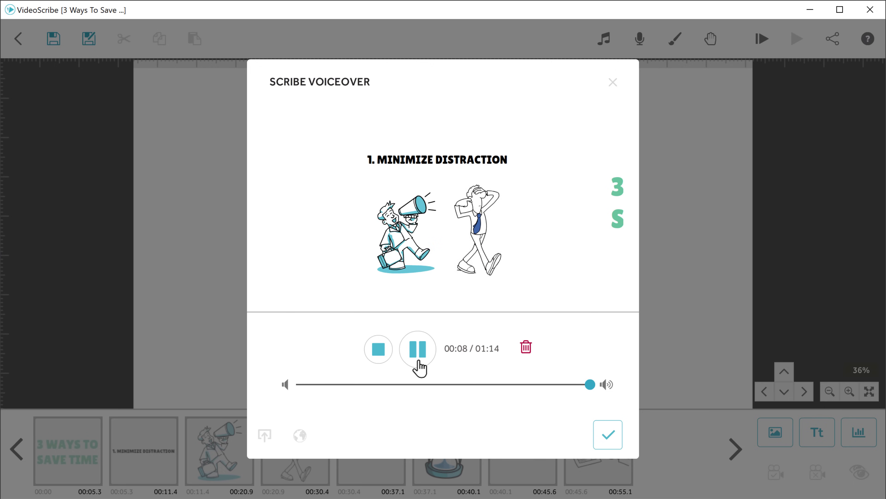
left_click(419, 359)
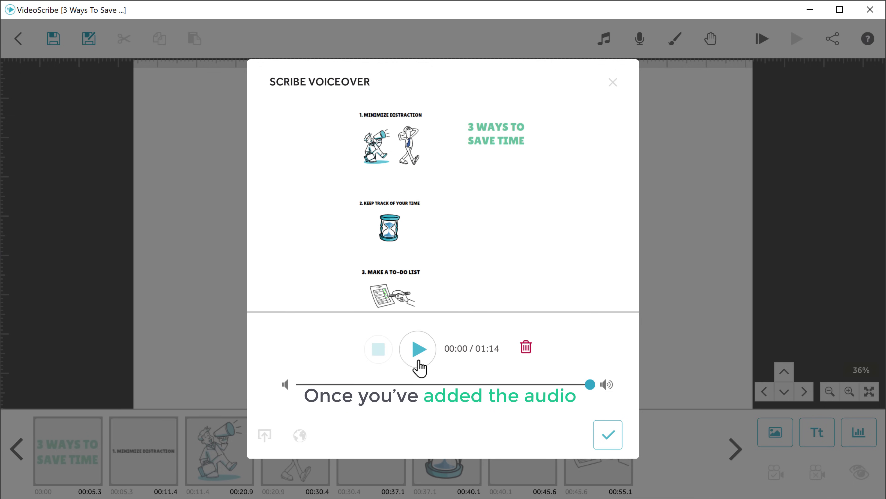
left_click(608, 436)
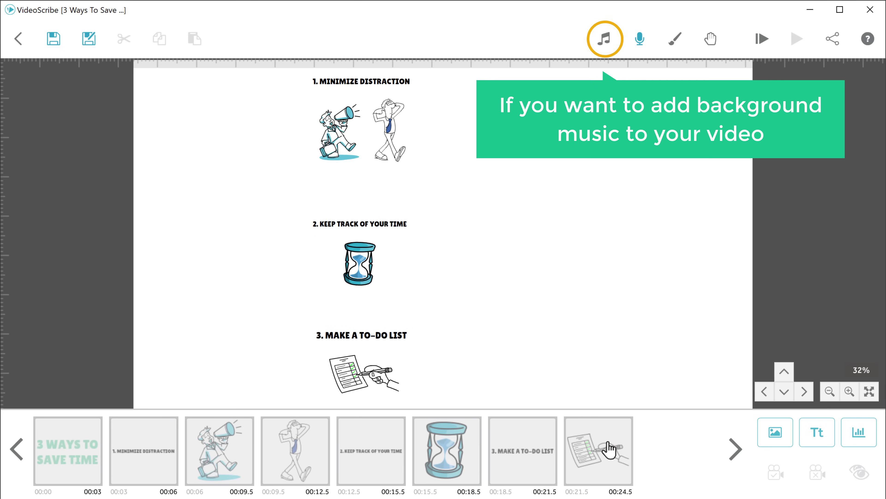
Pick the 'Beg Your Pardon' rock track (2:28) from Scribe Music as background music.
left_click(607, 49)
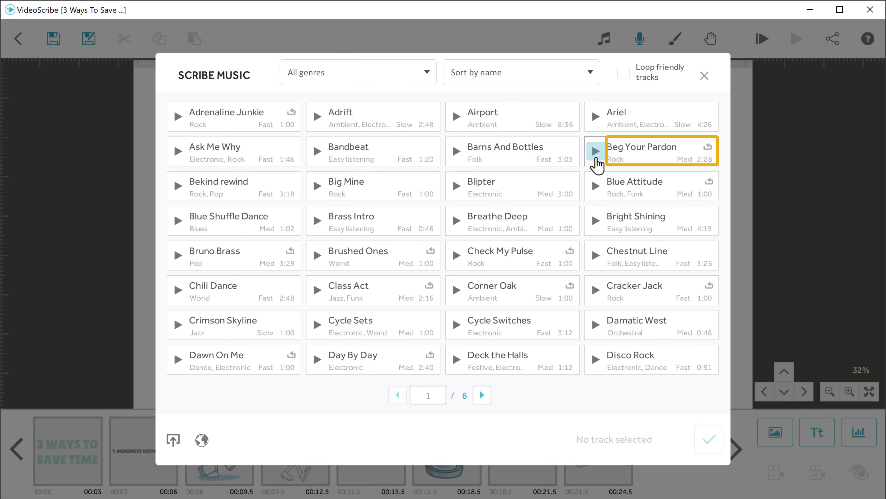
left_click(645, 156)
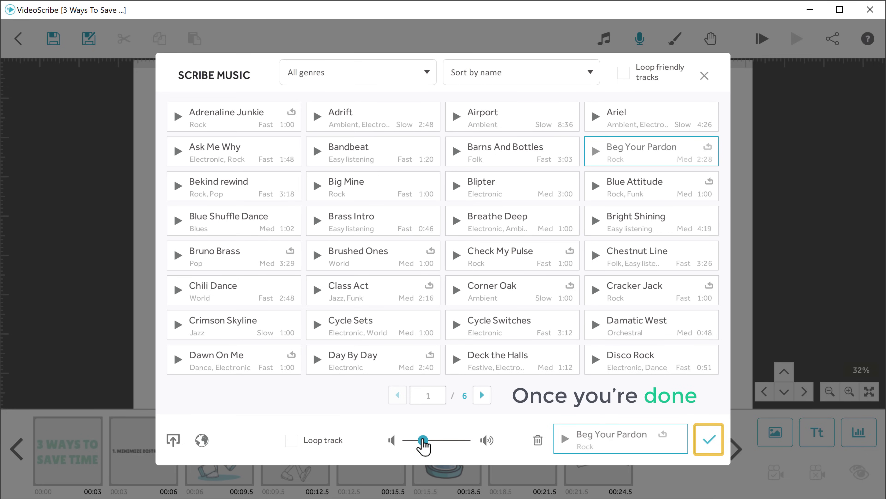
left_click(709, 442)
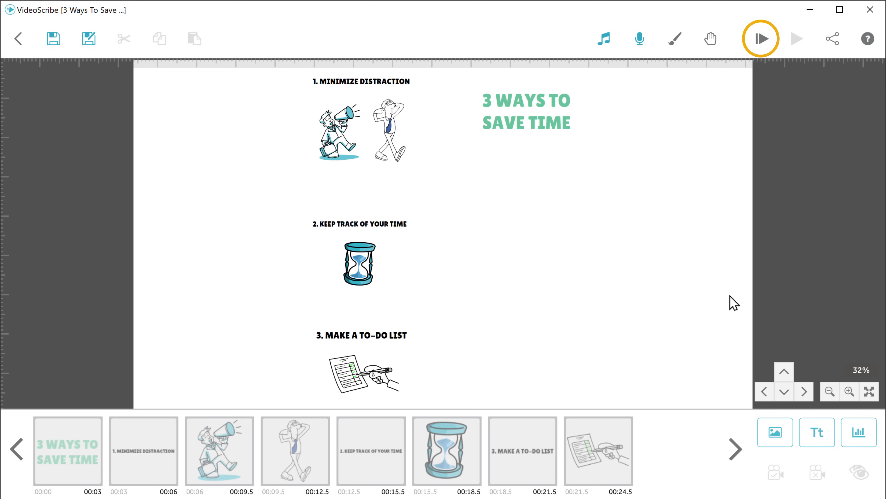
Play the scribe from the start, then go to the pricing page for the full version.
left_click(764, 46)
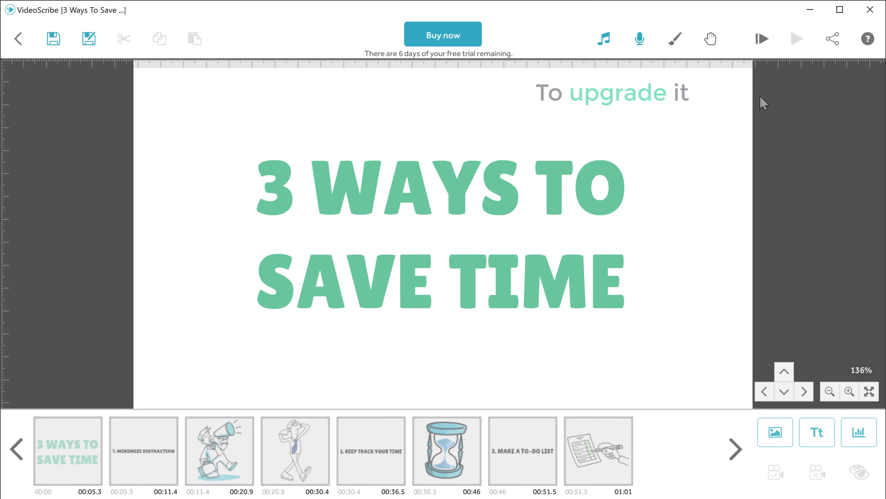
left_click(444, 39)
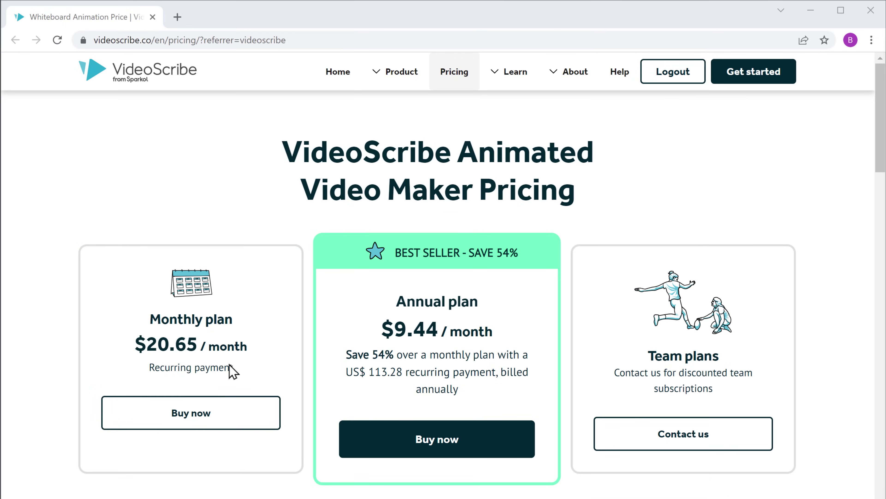
Choose the Monthly plan and enter the buyer's e-mail address, first name and last name.
left_click(196, 419)
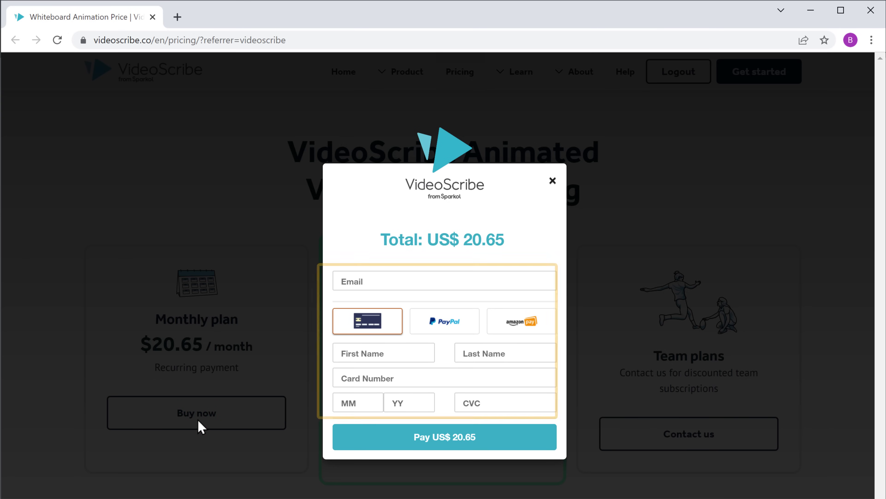
left_click(339, 281)
key("Tab")
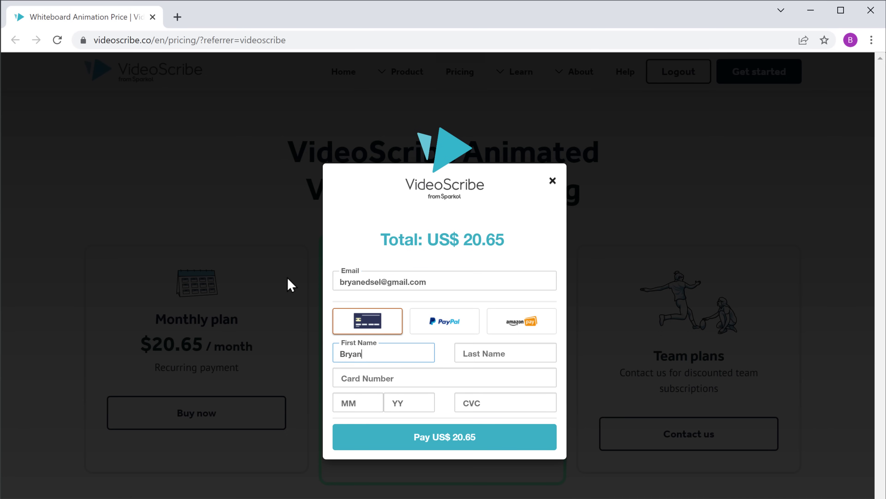
key("Tab")
Enter the card number, expiry and CVC, and pay US$ 20.65.
key("Tab")
type("42424242424242421234123")
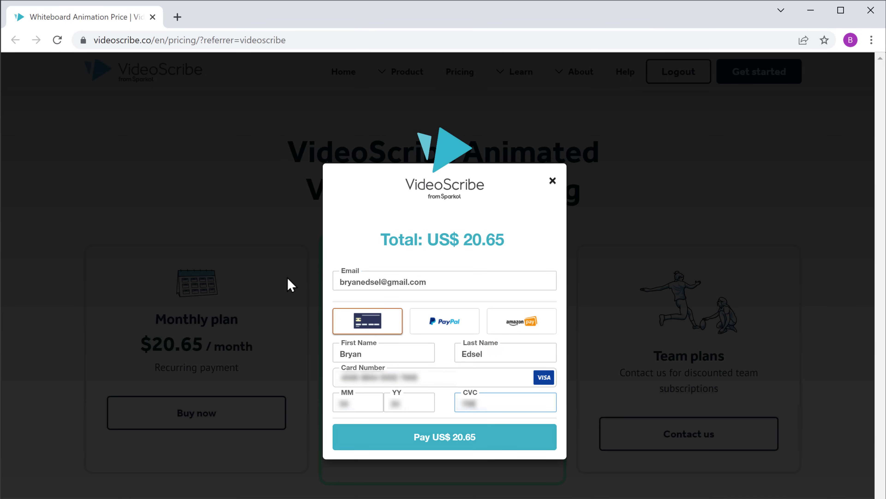
key("Tab")
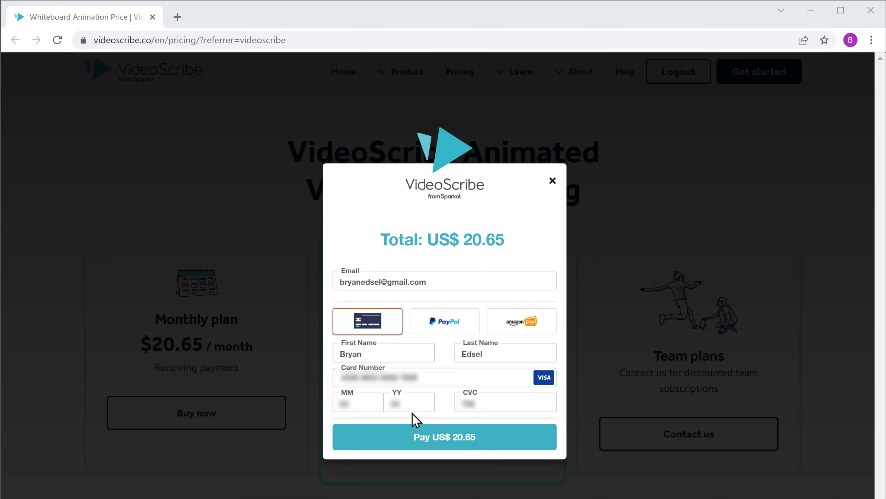
left_click(443, 446)
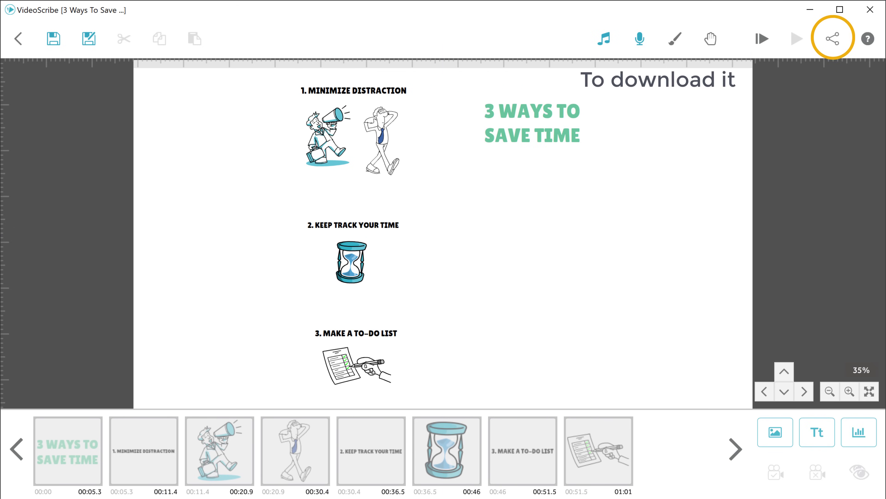
Export the scribe as a 640, 15 fps Quicktime MOV named '3 Ways To Save Time' and play it.
left_click(834, 41)
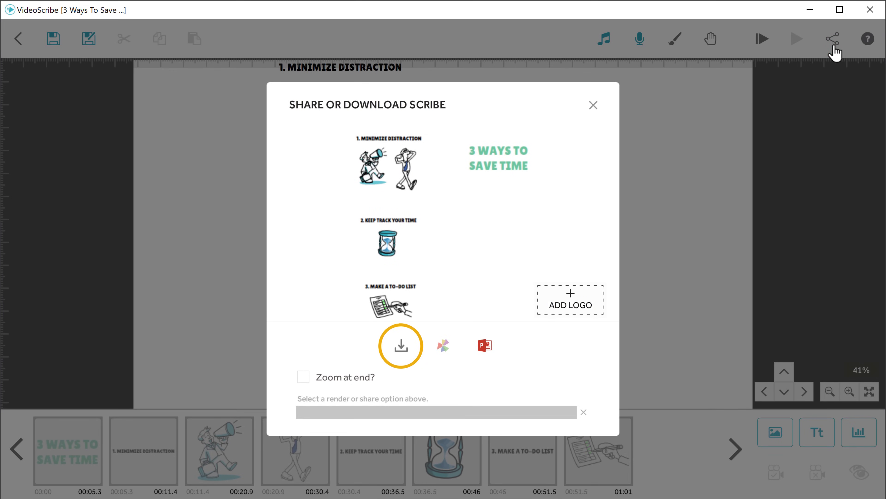
left_click(401, 353)
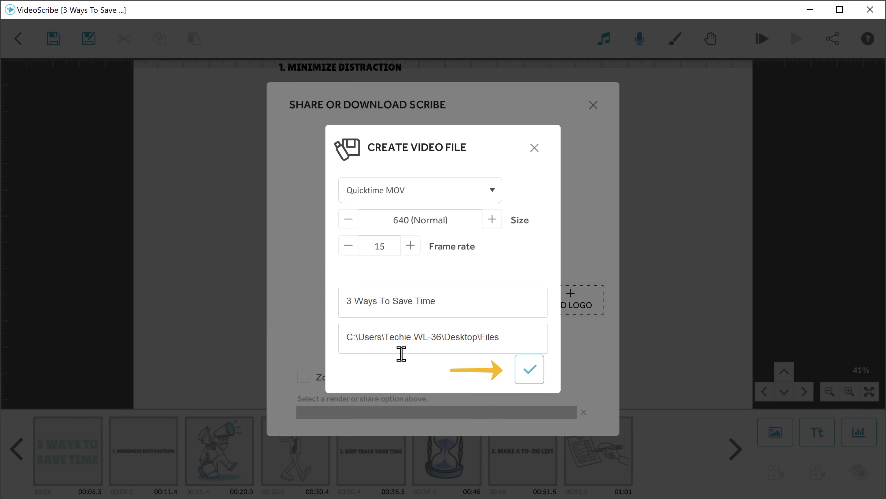
left_click(530, 375)
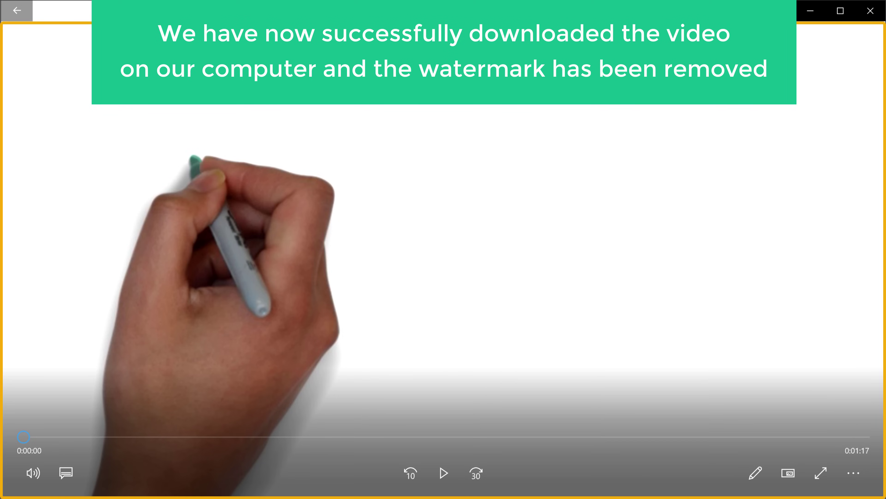
key("space")
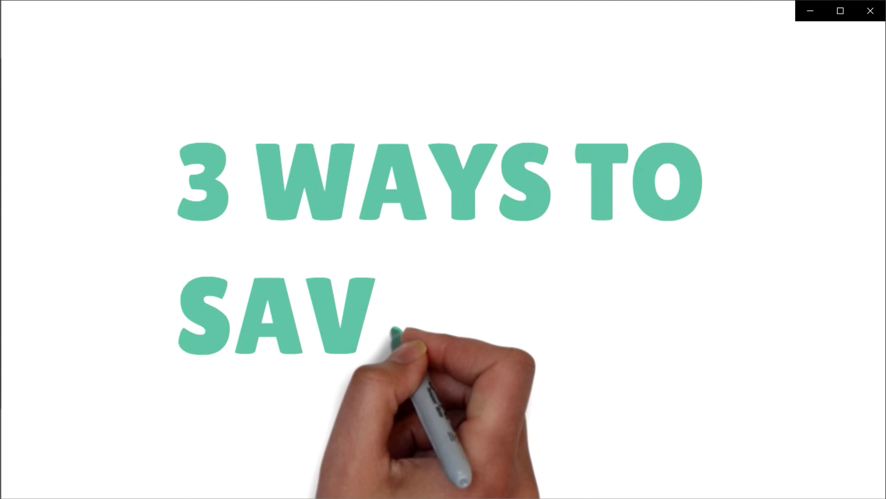